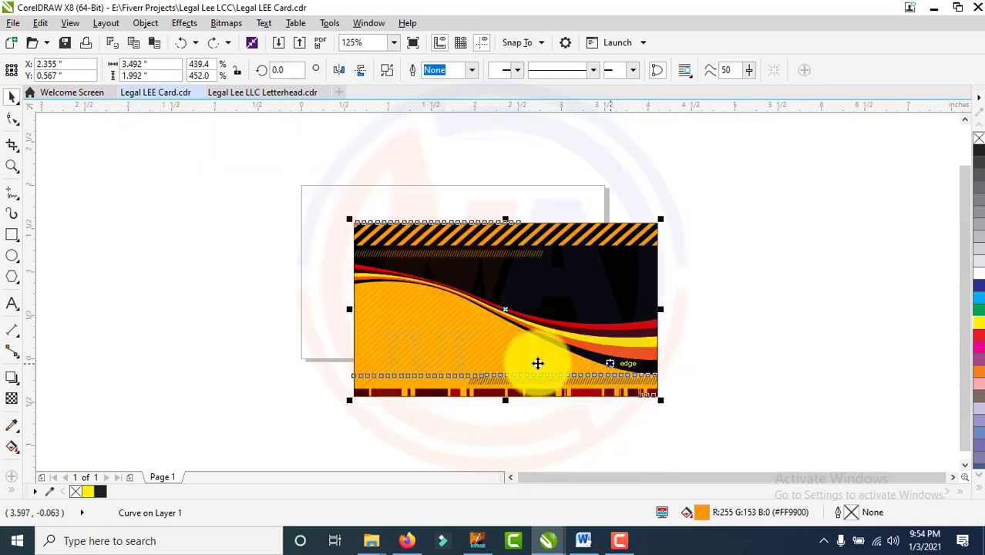
Step: Send the card's orange curve to the back of the stack and bring it forward one level
{"action": "scroll", "coordinate": [512, 356], "scroll_direction": "up", "scroll_amount": 1}
{"action": "key", "text": "shift+Page_Up"}
{"action": "key", "text": "shift+Page_Down"}
{"action": "key", "text": "ctrl+Page_Up"}
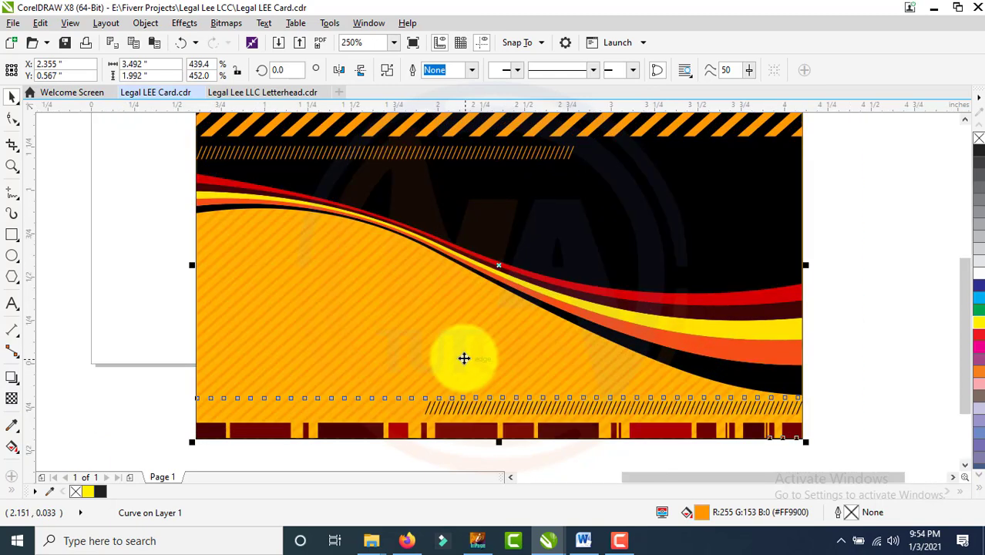
{"action": "left_click", "coordinate": [838, 356]}
{"action": "key", "text": "F4"}
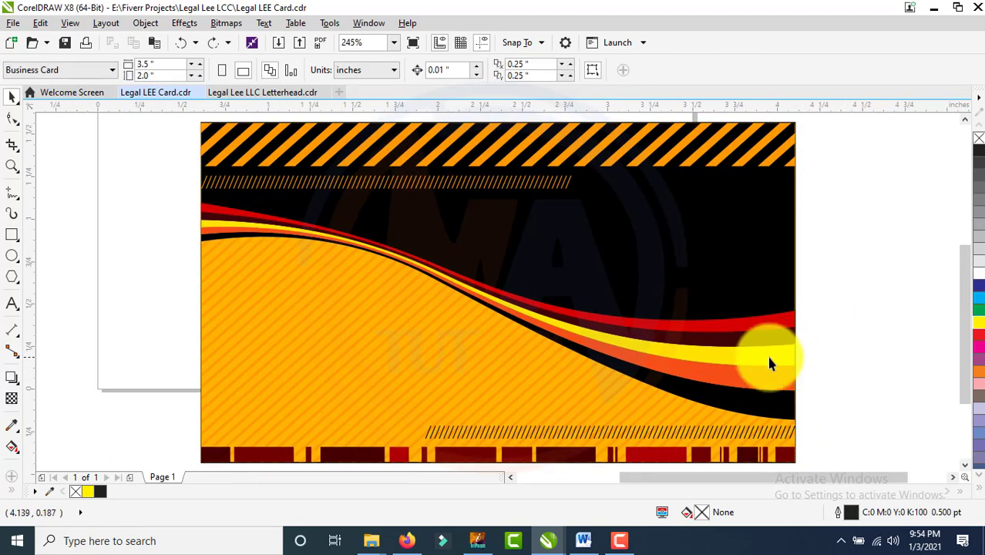
Step: Copy the Legal.Lee logo from the Legal Lee LLC Letterhead document into the Legal LEE Card document and move it to the card artwork
{"action": "left_click", "coordinate": [254, 96]}
{"action": "key", "text": "ctrl+c"}
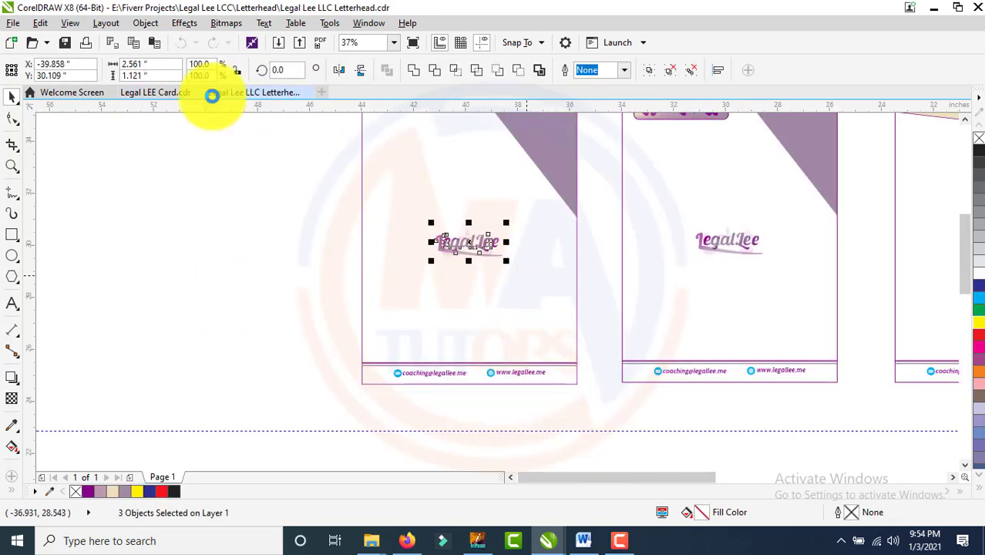
{"action": "left_click", "coordinate": [164, 92]}
{"action": "key", "text": "ctrl+v"}
{"action": "key", "text": "F4"}
{"action": "left_click_drag", "start_coordinate": [209, 127], "coordinate": [725, 337]}
{"action": "left_click_drag", "start_coordinate": [817, 354], "coordinate": [802, 444]}
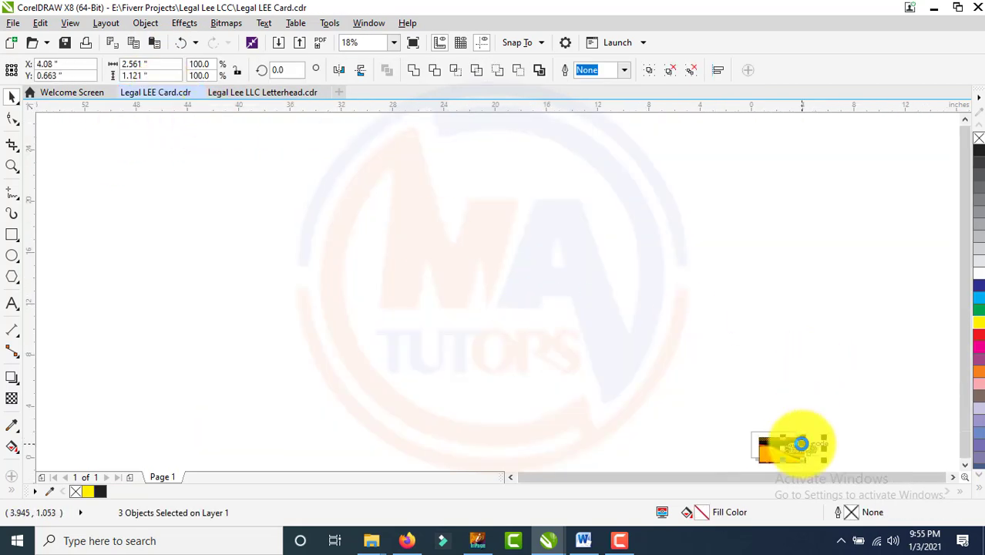
Step: Scale the Legal.Lee logo to about 1.36 × 0.6 inches and place it on the card's black area
{"action": "key", "text": "F4"}
{"action": "left_click_drag", "start_coordinate": [907, 175], "coordinate": [703, 266]}
{"action": "left_click_drag", "start_coordinate": [584, 321], "coordinate": [545, 248]}
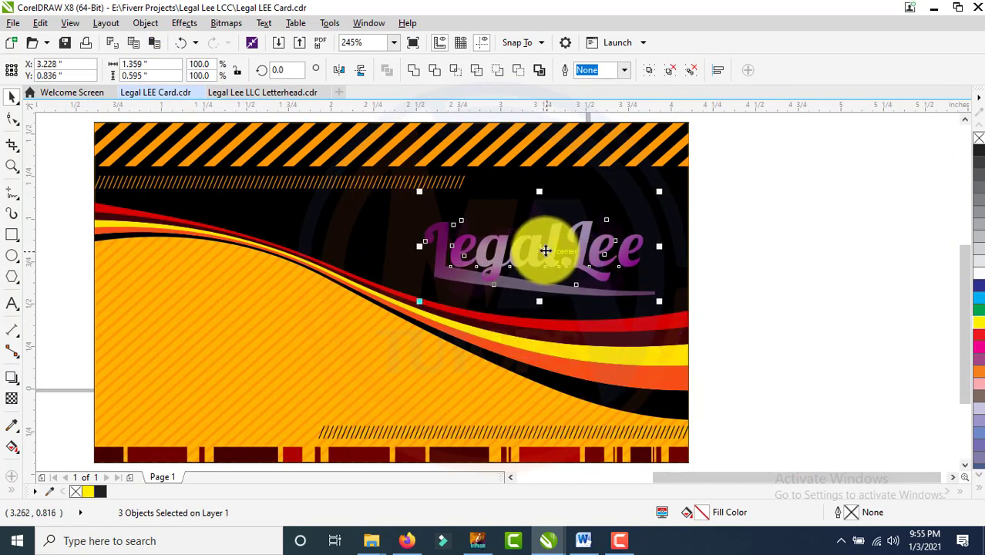
{"action": "left_click", "coordinate": [803, 285]}
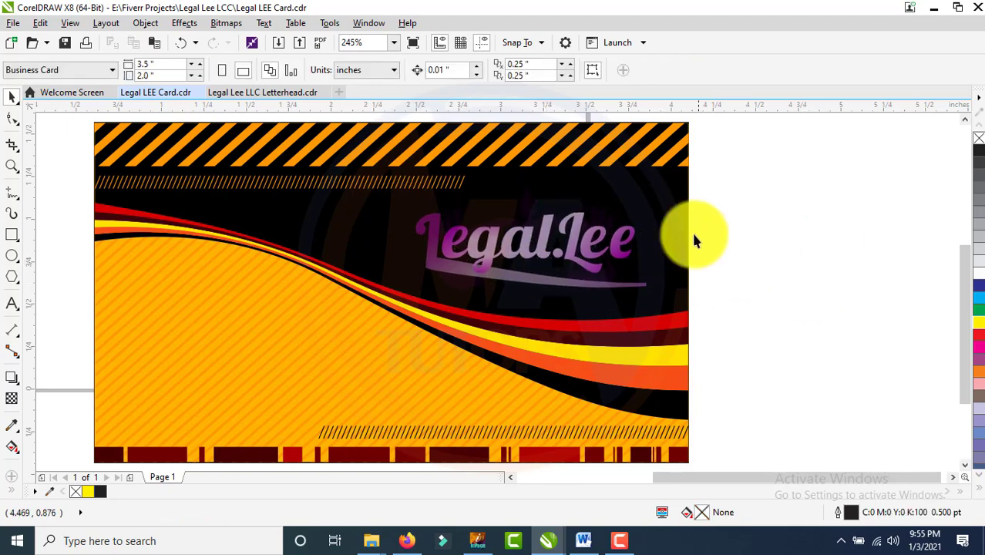
{"action": "double_click", "coordinate": [686, 222]}
{"action": "key", "text": "space"}
{"action": "key", "text": "ctrl+z"}
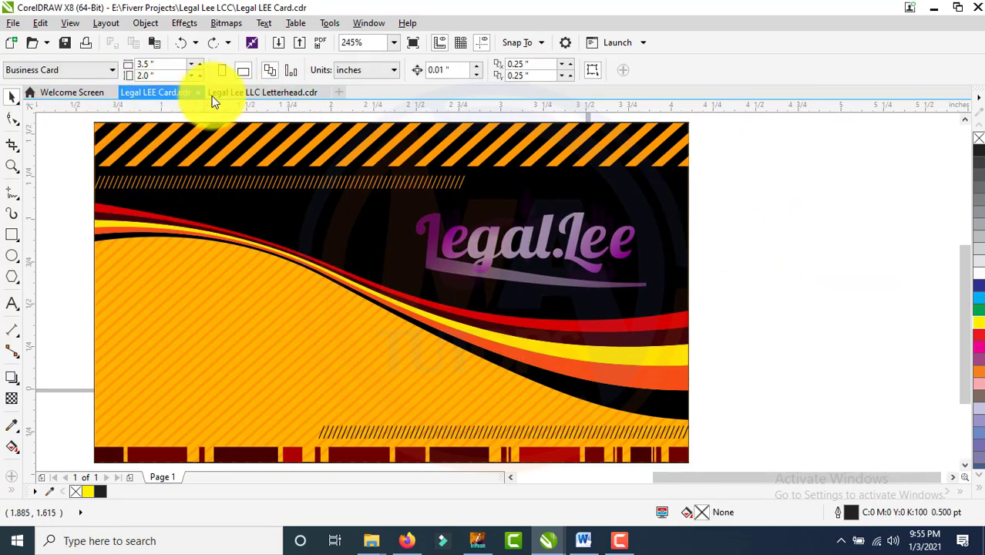
Step: Copy the five colour swatches from the letterhead document into the card document and bring them near the card
{"action": "left_click", "coordinate": [231, 93]}
{"action": "scroll", "coordinate": [532, 200], "scroll_direction": "up", "scroll_amount": 3}
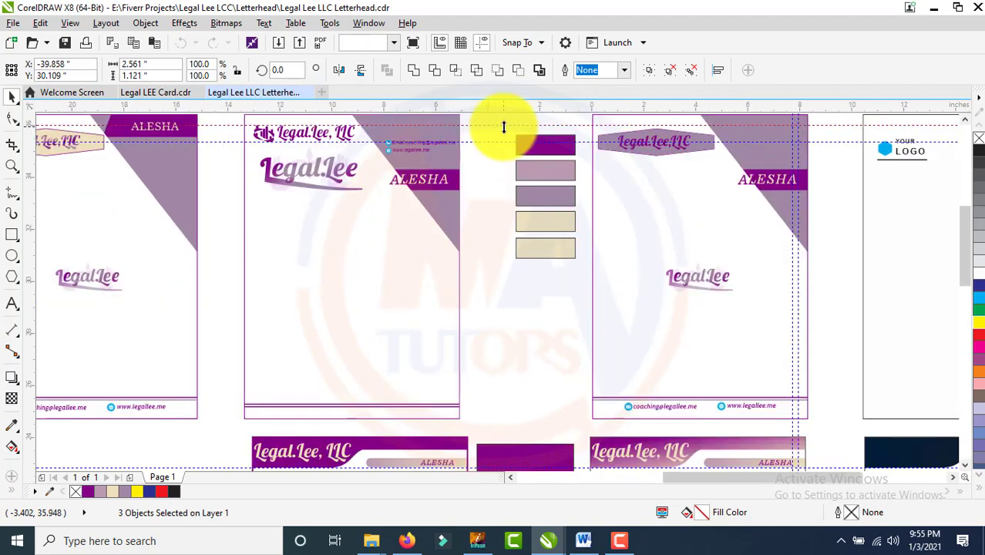
{"action": "left_click_drag", "start_coordinate": [503, 125], "coordinate": [580, 309]}
{"action": "left_click", "coordinate": [155, 93]}
{"action": "key", "text": "F4"}
{"action": "left_click_drag", "start_coordinate": [460, 152], "coordinate": [572, 453]}
Step: Scale the column of colour swatches to about 0.76 × 1.58 inches and place it just beside the card
{"action": "key", "text": "F4"}
{"action": "left_click", "coordinate": [540, 214]}
{"action": "scroll", "coordinate": [546, 199], "scroll_direction": "down", "scroll_amount": 2}
{"action": "left_click_drag", "start_coordinate": [546, 145], "coordinate": [656, 337]}
{"action": "left_click_drag", "start_coordinate": [645, 156], "coordinate": [592, 266]}
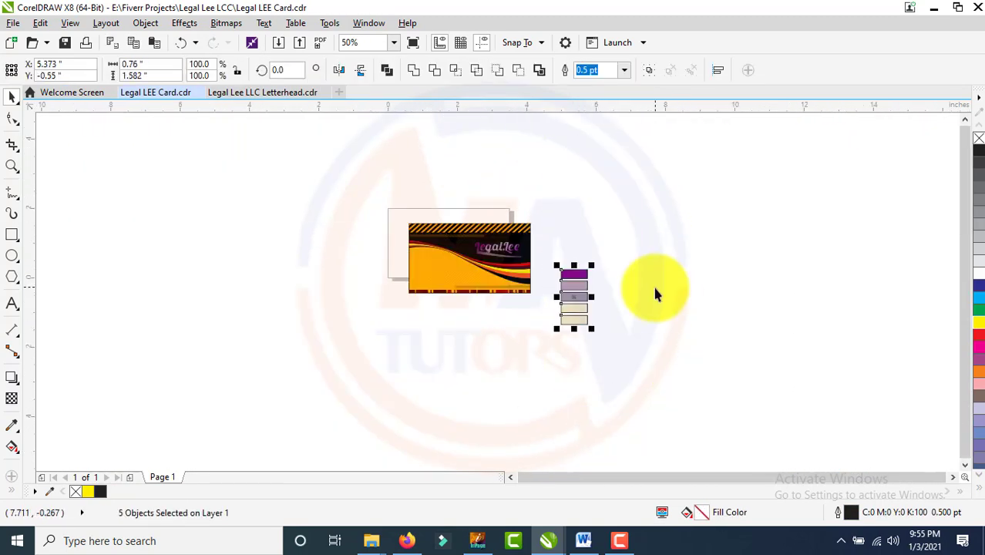
{"action": "left_click_drag", "start_coordinate": [575, 298], "coordinate": [562, 267]}
{"action": "key", "text": "F4"}
{"action": "left_click", "coordinate": [704, 198]}
{"action": "left_click_drag", "start_coordinate": [643, 266], "coordinate": [714, 235]}
{"action": "key", "text": "ctrl+z"}
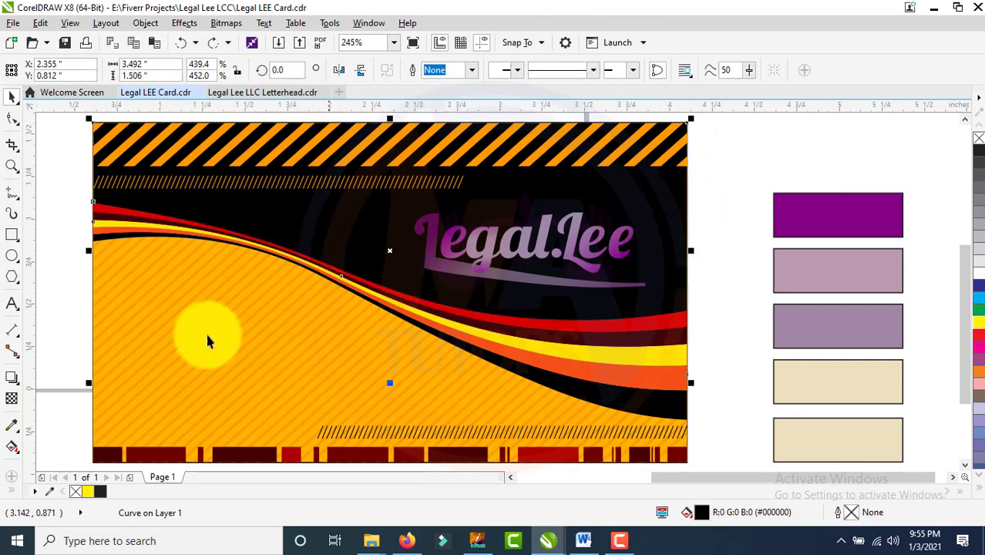
Step: Try filling the card's black background curve with the sampled beige swatch colour (#EEE1BE), and undo it
{"action": "left_click", "coordinate": [12, 425]}
{"action": "left_click", "coordinate": [836, 448]}
{"action": "left_click", "coordinate": [379, 217]}
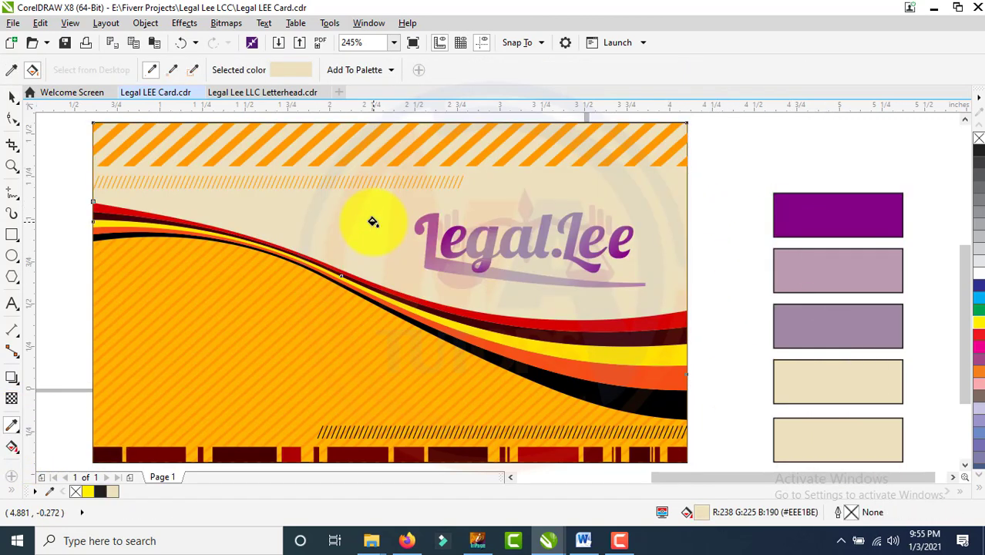
{"action": "key", "text": "ctrl+z"}
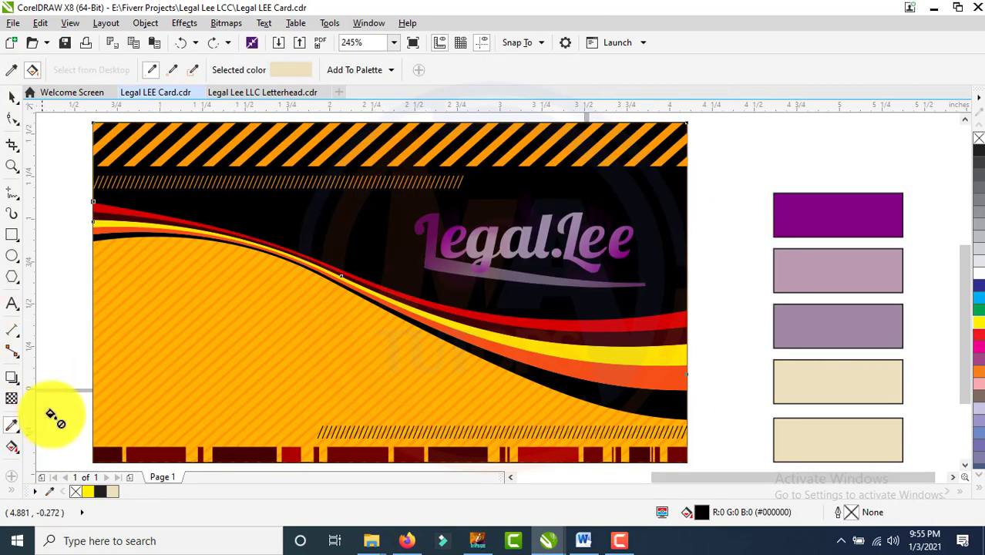
Step: Try the greyish-purple colour sampled from the third swatch on the black background curve, undoing each attempt
{"action": "left_click", "coordinate": [11, 425]}
{"action": "left_click", "coordinate": [824, 321]}
{"action": "left_click", "coordinate": [370, 228]}
{"action": "key", "text": "ctrl+z"}
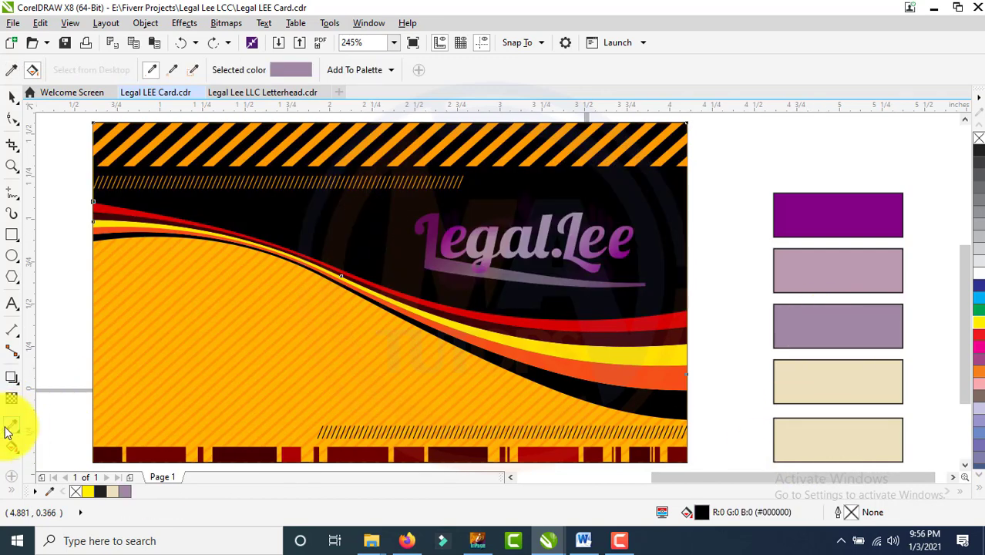
{"action": "left_click", "coordinate": [11, 425]}
{"action": "left_click", "coordinate": [879, 326]}
{"action": "left_click", "coordinate": [358, 221]}
{"action": "key", "text": "ctrl+z"}
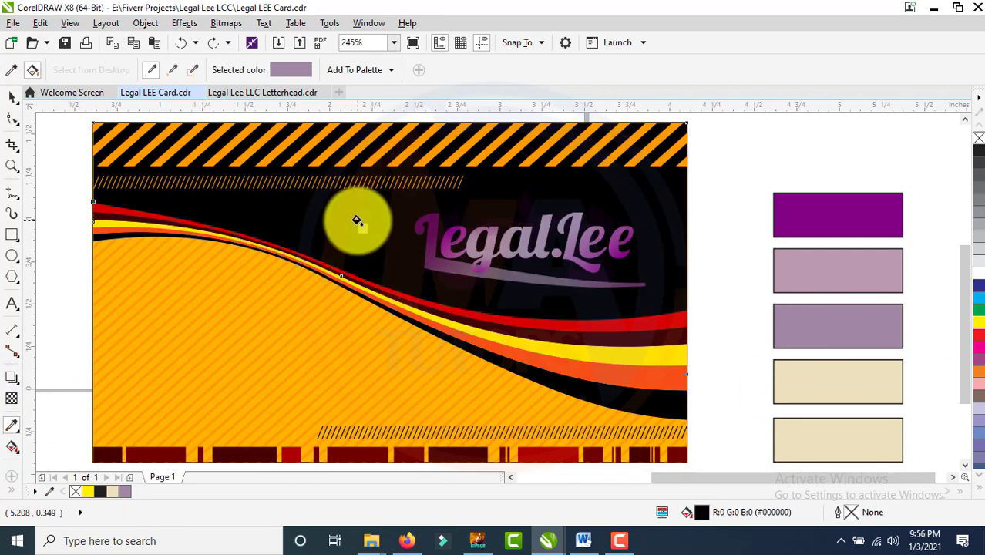
Step: Try filling the black background curve with the light mauve sampled from the second swatch, and undo it
{"action": "left_click", "coordinate": [11, 416]}
{"action": "left_click", "coordinate": [829, 263]}
{"action": "left_click", "coordinate": [348, 235]}
{"action": "key", "text": "ctrl+z"}
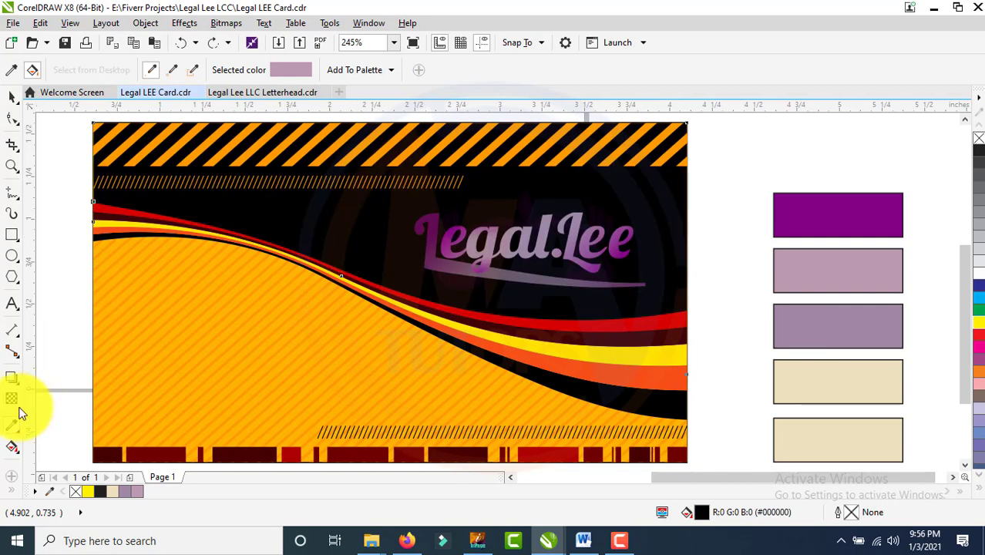
Step: Try filling the black background curve with the dark purple of the first swatch, undo it and deselect everything
{"action": "left_click", "coordinate": [15, 420]}
{"action": "left_click", "coordinate": [825, 220]}
{"action": "left_click", "coordinate": [361, 226]}
{"action": "key", "text": "ctrl+z"}
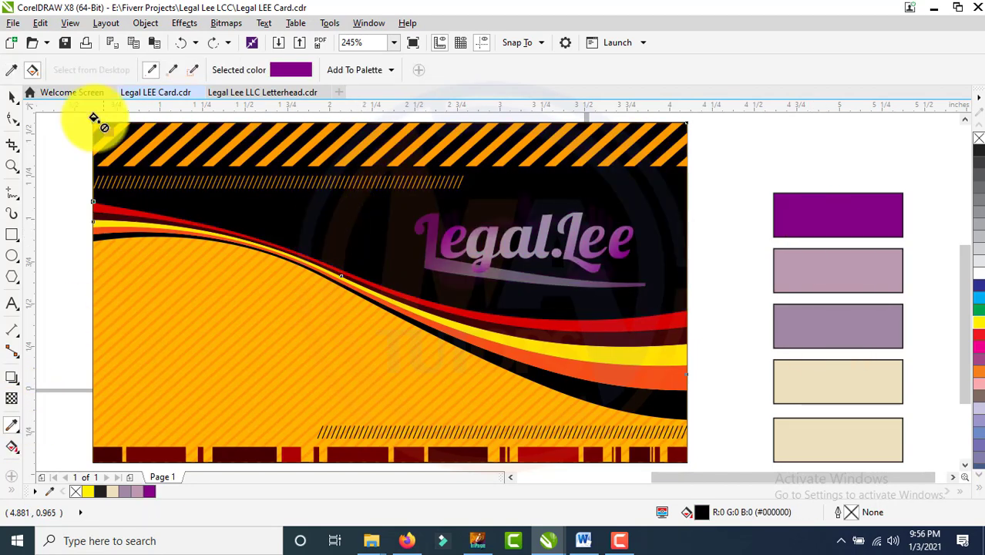
{"action": "left_click", "coordinate": [12, 96]}
{"action": "left_click", "coordinate": [779, 176]}
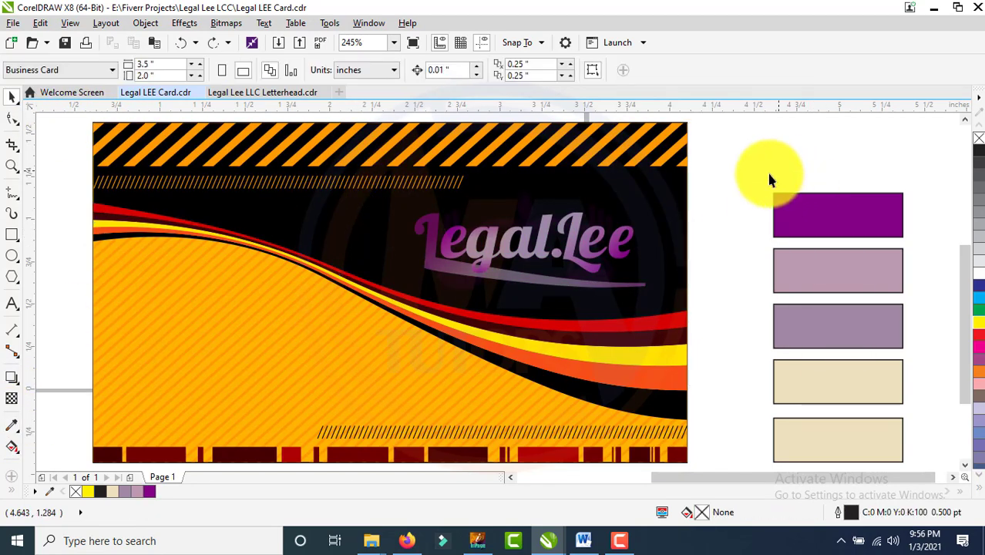
Step: Copy the person's name lettering from the letterhead document's purple band
{"action": "scroll", "coordinate": [573, 232], "scroll_direction": "up", "scroll_amount": 2}
{"action": "scroll", "coordinate": [738, 183], "scroll_direction": "down", "scroll_amount": 2}
{"action": "scroll", "coordinate": [702, 212], "scroll_direction": "down", "scroll_amount": 1}
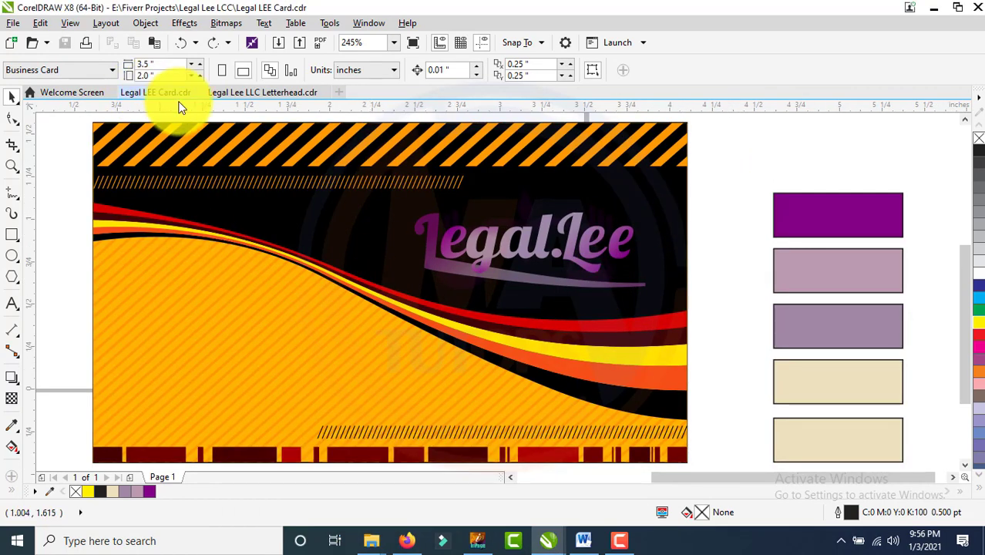
{"action": "left_click", "coordinate": [231, 93]}
{"action": "scroll", "coordinate": [594, 309], "scroll_direction": "down", "scroll_amount": 1}
{"action": "scroll", "coordinate": [749, 271], "scroll_direction": "up", "scroll_amount": 2}
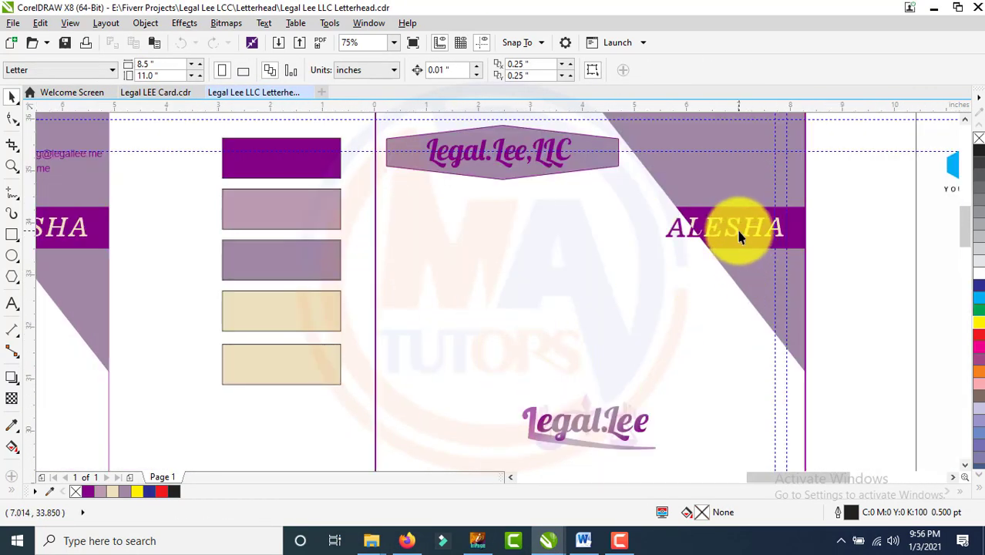
{"action": "left_click", "coordinate": [740, 233]}
{"action": "left_click", "coordinate": [848, 230]}
{"action": "left_click_drag", "start_coordinate": [836, 196], "coordinate": [655, 255]}
{"action": "key", "text": "ctrl+c"}
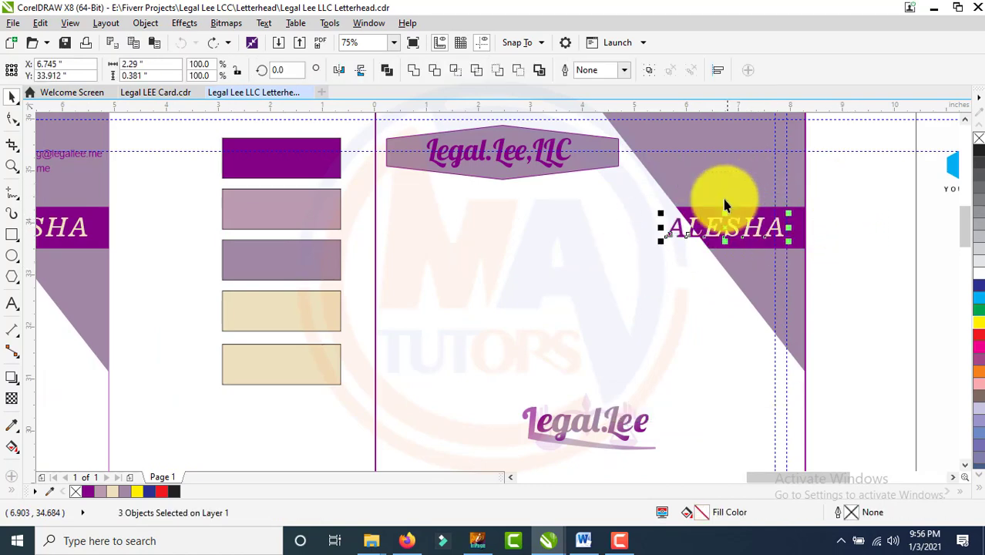
Step: Paste the copied name lettering into the card document and move it onto the card artwork
{"action": "left_click", "coordinate": [161, 91]}
{"action": "key", "text": "ctrl+v"}
{"action": "key", "text": "F4"}
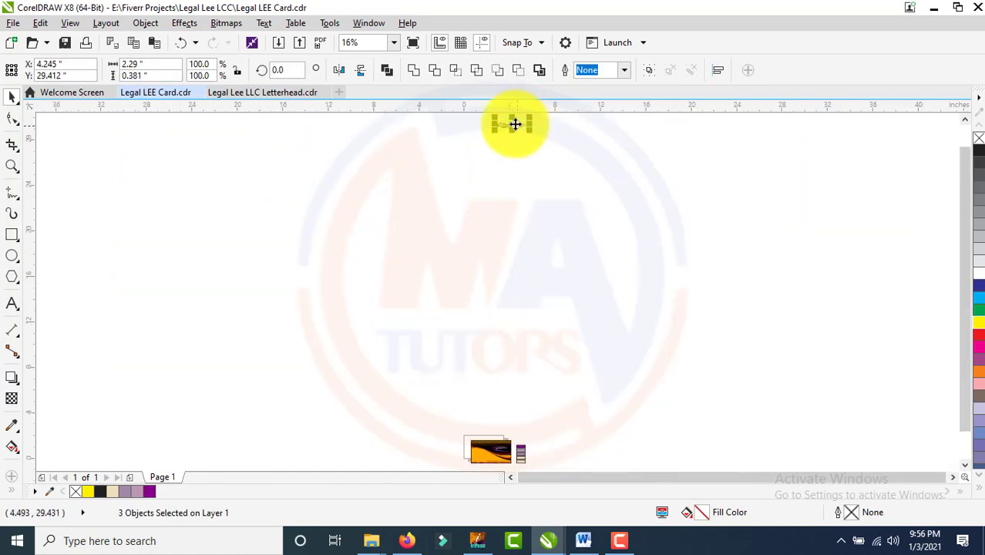
{"action": "left_click_drag", "start_coordinate": [515, 125], "coordinate": [473, 453]}
{"action": "key", "text": "F4"}
Step: Try the pasted name lettering at about 1.14 inches wide on the card's orange area, and delete it
{"action": "left_click_drag", "start_coordinate": [229, 314], "coordinate": [360, 263]}
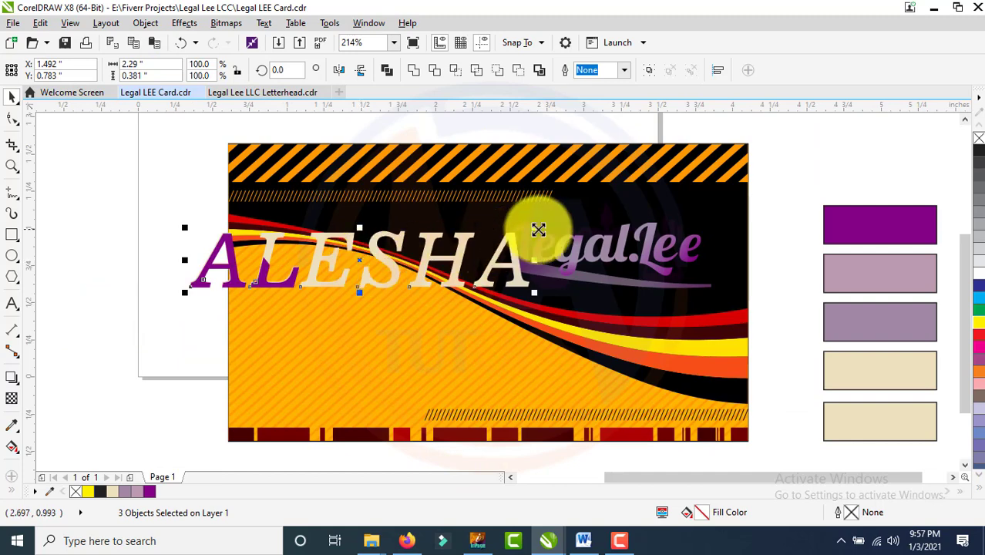
{"action": "left_click_drag", "start_coordinate": [536, 229], "coordinate": [510, 240]}
{"action": "left_click_drag", "start_coordinate": [188, 293], "coordinate": [207, 280]}
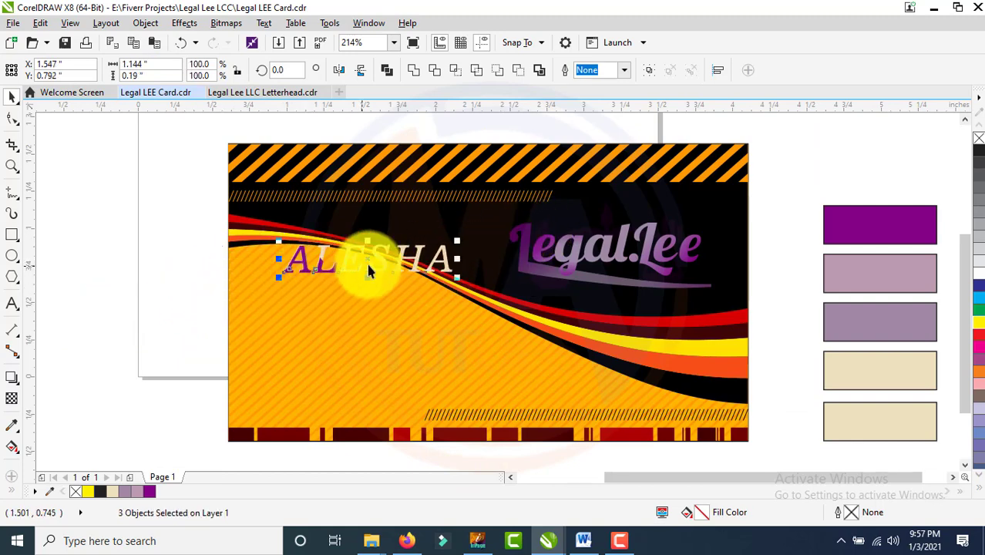
{"action": "mouse_move", "coordinate": [368, 259]}
{"action": "left_mouse_down"}
{"action": "mouse_move", "coordinate": [357, 276]}
{"action": "mouse_move", "coordinate": [305, 298]}
{"action": "mouse_move", "coordinate": [365, 266]}
{"action": "left_mouse_up"}
{"action": "scroll", "coordinate": [282, 305], "scroll_direction": "up", "scroll_amount": 1}
{"action": "scroll", "coordinate": [336, 270], "scroll_direction": "down", "scroll_amount": 1}
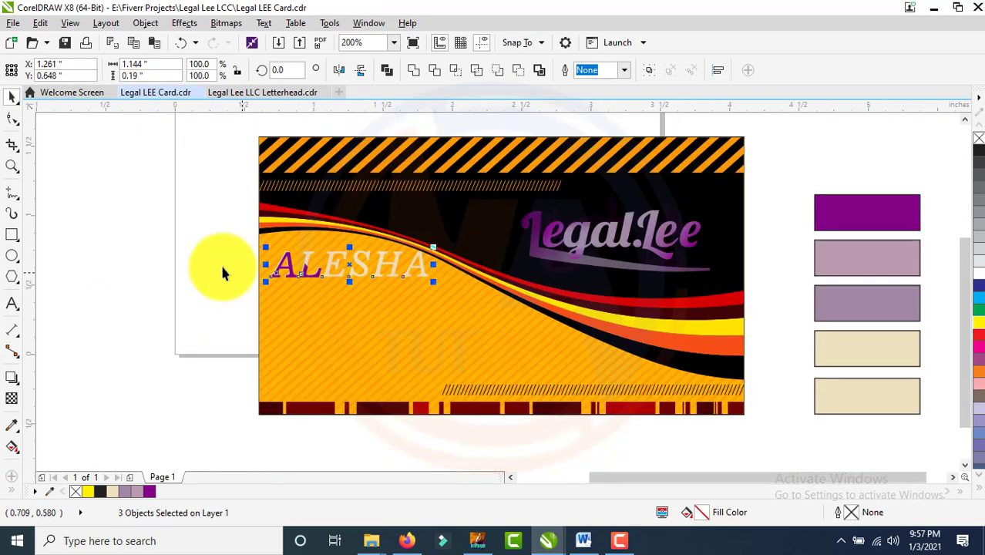
{"action": "key", "text": "Delete"}
Step: Add the cardholder's name in capitals as artistic text on the empty area beside the card
{"action": "key", "text": "F8"}
{"action": "left_click", "coordinate": [386, 312]}
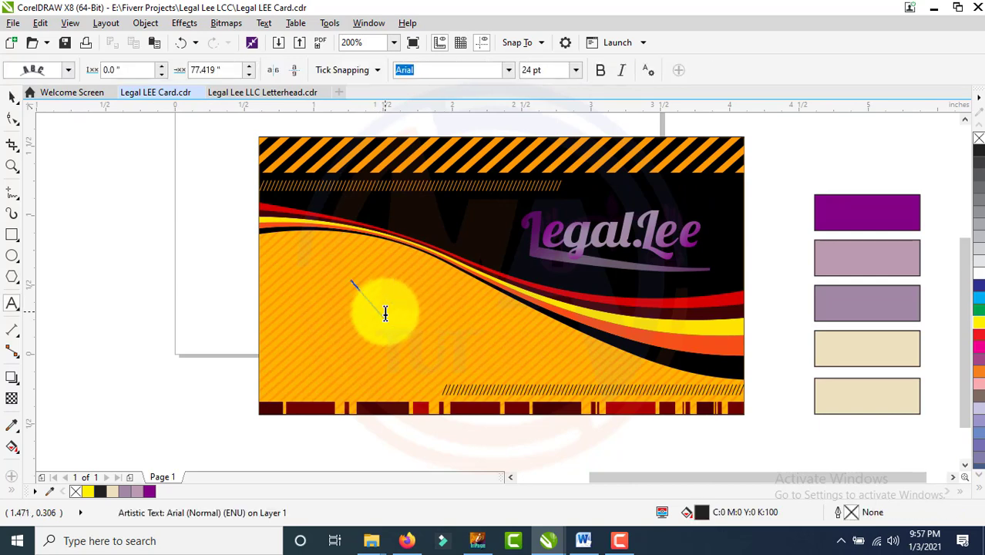
{"action": "key", "text": "Escape"}
{"action": "left_click", "coordinate": [105, 313]}
{"action": "type", "text": "ALESHA"}
{"action": "left_click", "coordinate": [11, 97]}
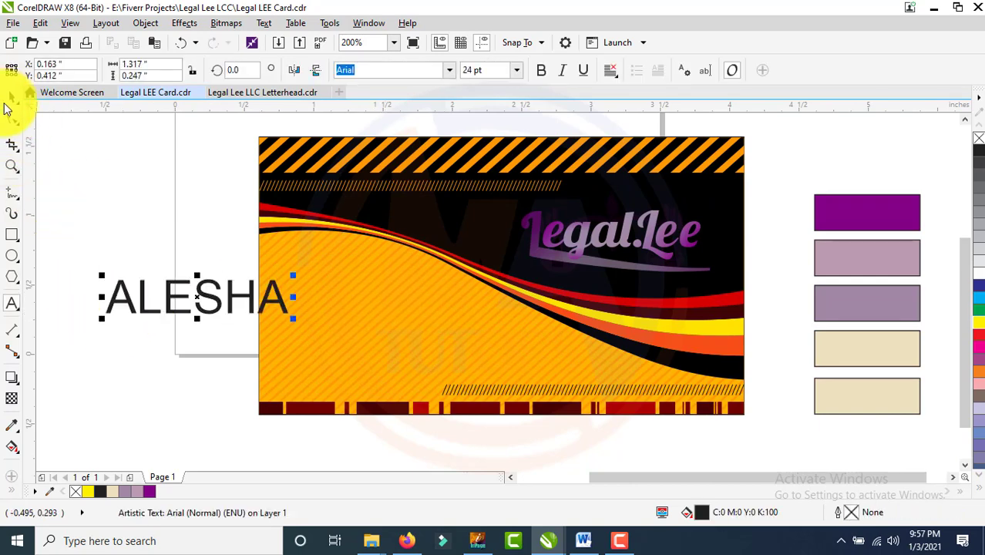
Step: Preview typefaces on the name text and try the Lobster font
{"action": "left_click", "coordinate": [449, 70]}
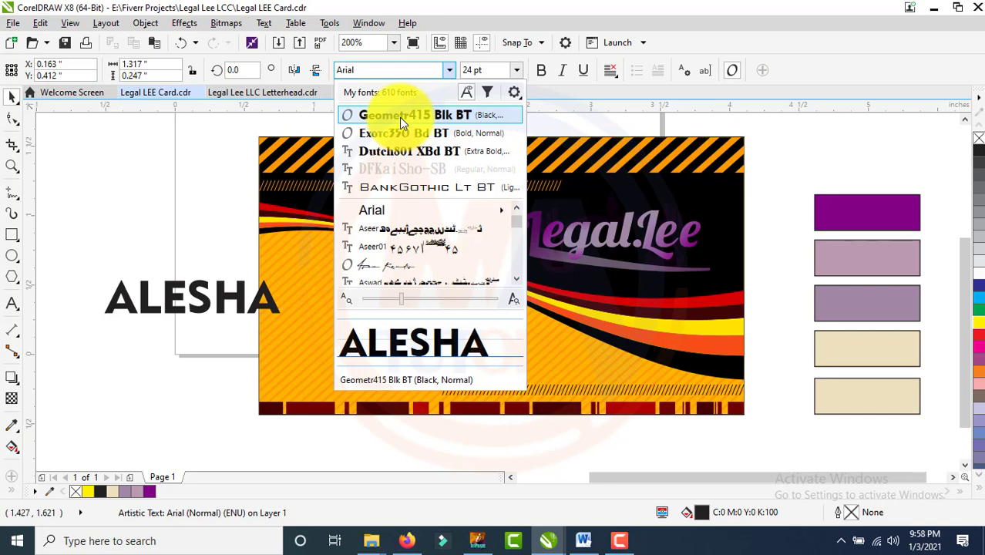
{"action": "scroll", "coordinate": [408, 228], "scroll_direction": "down", "scroll_amount": 10}
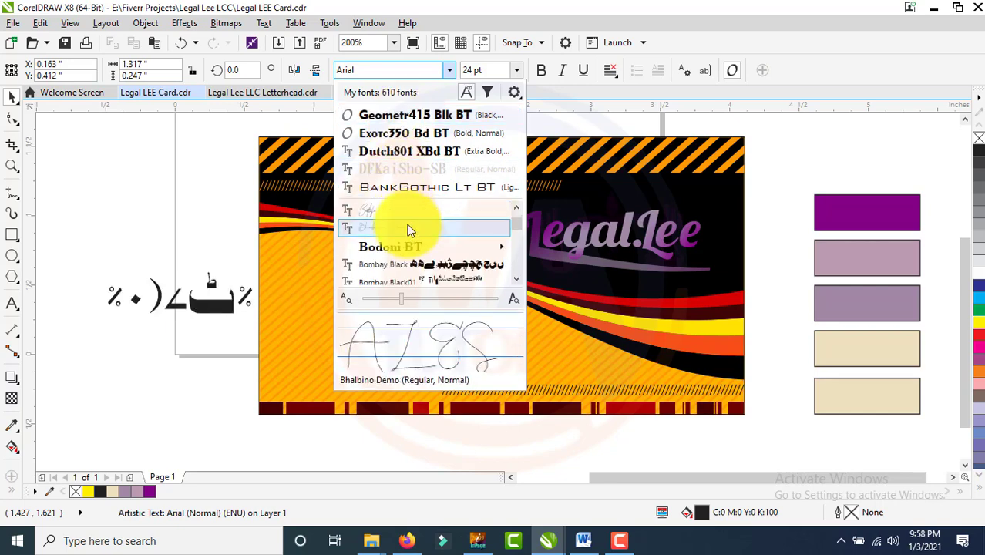
{"action": "scroll", "coordinate": [407, 223], "scroll_direction": "down", "scroll_amount": 6}
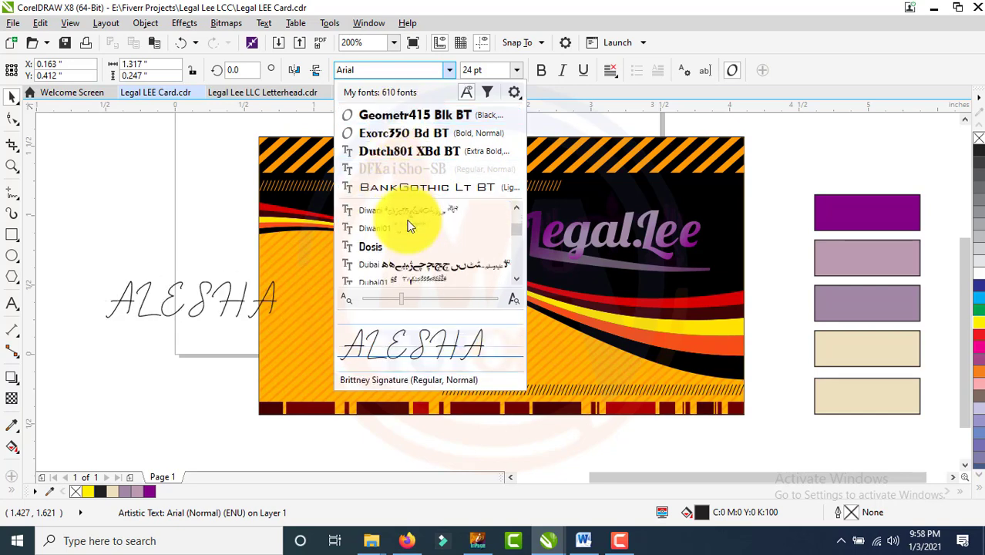
{"action": "left_click", "coordinate": [576, 248]}
{"action": "left_click", "coordinate": [231, 309]}
{"action": "left_click", "coordinate": [450, 71]}
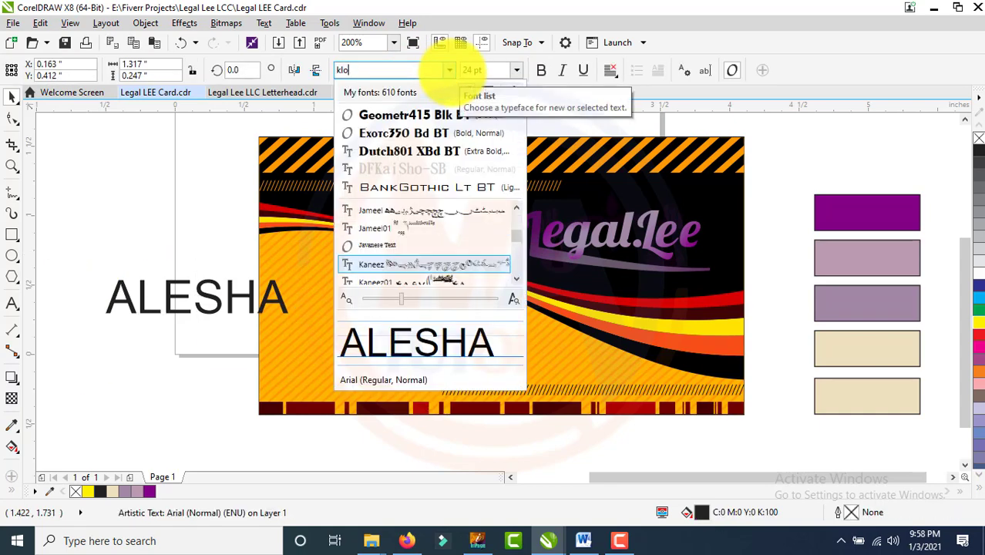
{"action": "type", "text": "lobs"}
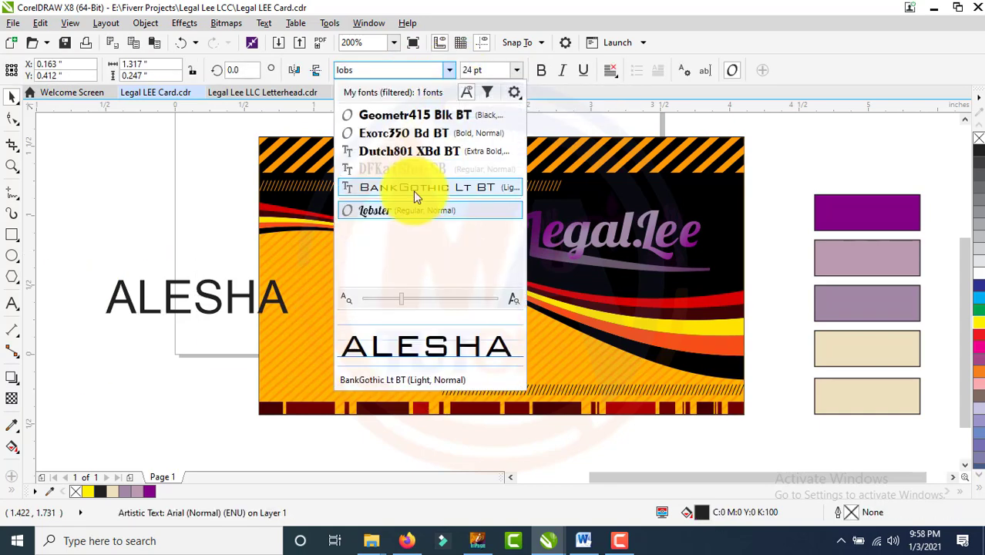
{"action": "left_click", "coordinate": [401, 209]}
Step: Change the name text's font to Dutch801 XBd BT and place it at about 15.5 pt on the card's orange area
{"action": "left_click", "coordinate": [448, 70]}
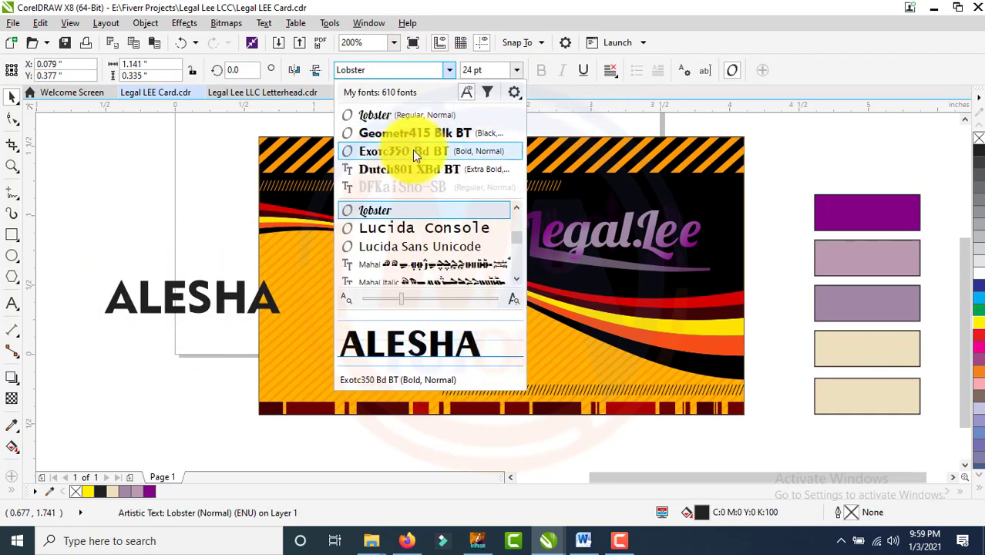
{"action": "left_click", "coordinate": [411, 168]}
{"action": "left_click_drag", "start_coordinate": [304, 276], "coordinate": [255, 290]}
{"action": "left_click", "coordinate": [227, 289]}
{"action": "left_click_drag", "start_coordinate": [174, 304], "coordinate": [414, 293]}
Step: Fill the name text with the document palette's dark purple and nudge it slightly to the left
{"action": "left_click", "coordinate": [150, 492]}
{"action": "left_click", "coordinate": [135, 368]}
{"action": "left_click", "coordinate": [357, 261]}
{"action": "key", "text": "Left"}
{"action": "left_click", "coordinate": [238, 308]}
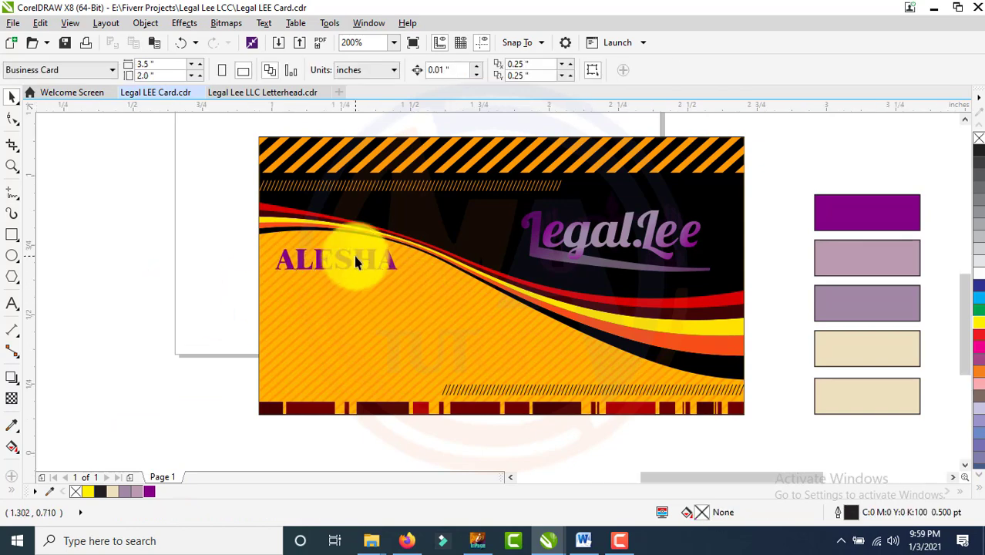
Step: Try a light mauve outline (#BB9BB0) on the name text, and undo it
{"action": "scroll", "coordinate": [354, 255], "scroll_direction": "up", "scroll_amount": 1}
{"action": "scroll", "coordinate": [354, 262], "scroll_direction": "down", "scroll_amount": 1}
{"action": "left_click", "coordinate": [354, 263]}
{"action": "right_click", "coordinate": [139, 492]}
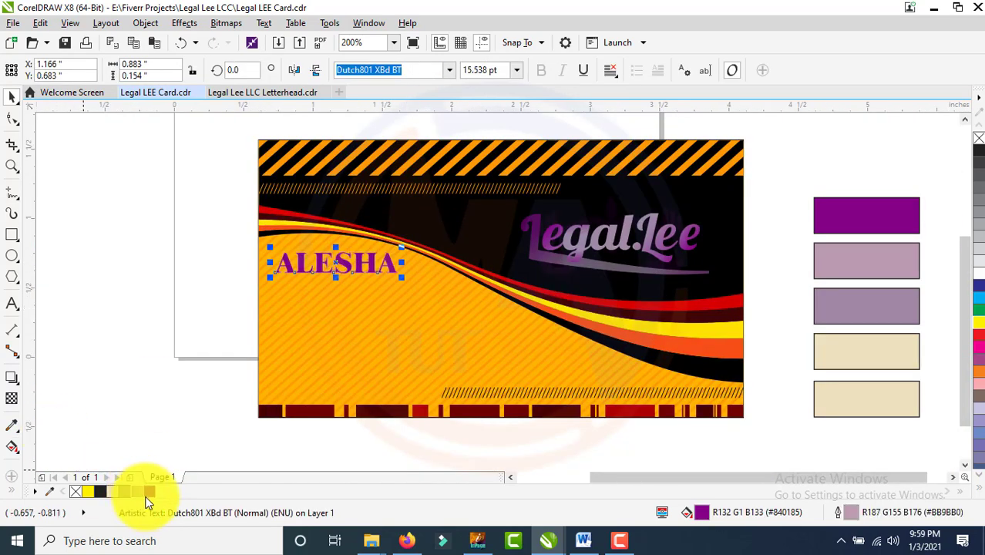
{"action": "key", "text": "ctrl+z"}
Step: Outline the name text in mauve (#A288A6) at 1.0 pt with rounded corners and caps, overprinted, behind the fill and scaling with the object
{"action": "right_click", "coordinate": [127, 491]}
{"action": "key", "text": "F12"}
{"action": "left_click", "coordinate": [401, 175]}
{"action": "left_click", "coordinate": [378, 231]}
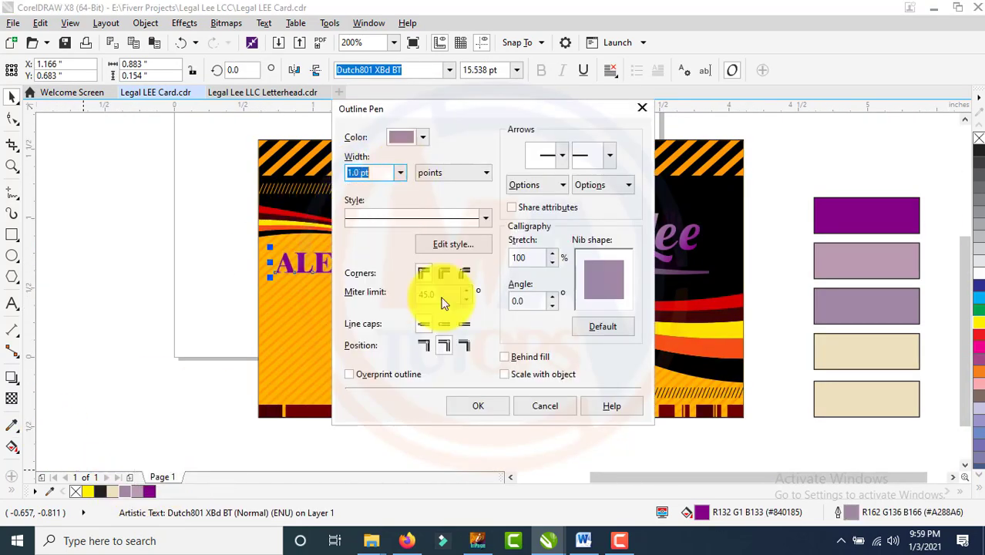
{"action": "left_click", "coordinate": [350, 374]}
{"action": "left_click", "coordinate": [506, 374]}
{"action": "left_click", "coordinate": [506, 356]}
{"action": "left_click", "coordinate": [444, 324]}
{"action": "left_click", "coordinate": [444, 273]}
{"action": "left_click", "coordinate": [472, 399]}
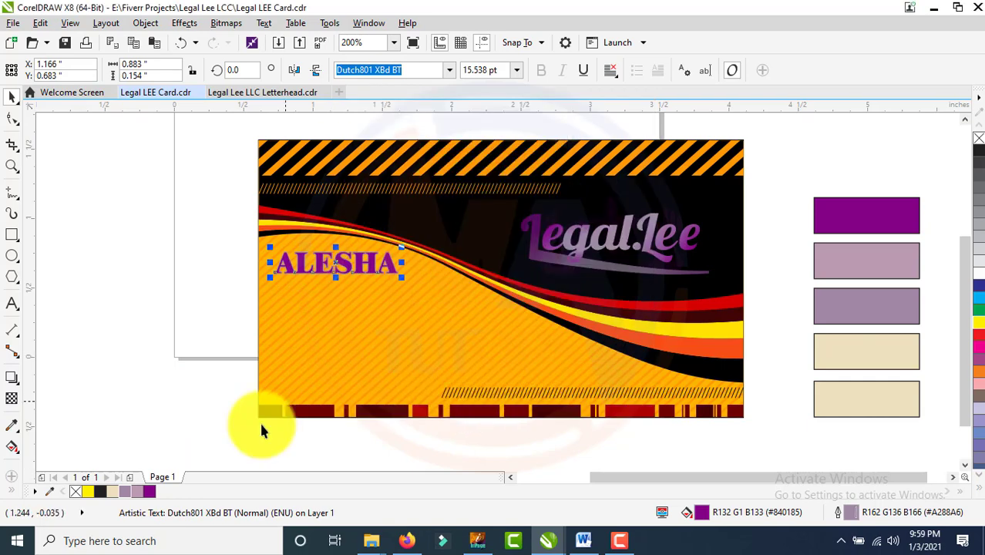
Step: Change the name text's outline to cream (#EEE1BE) with a width of 2.0 pt
{"action": "right_click", "coordinate": [113, 490]}
{"action": "key", "text": "F12"}
{"action": "left_click", "coordinate": [400, 172]}
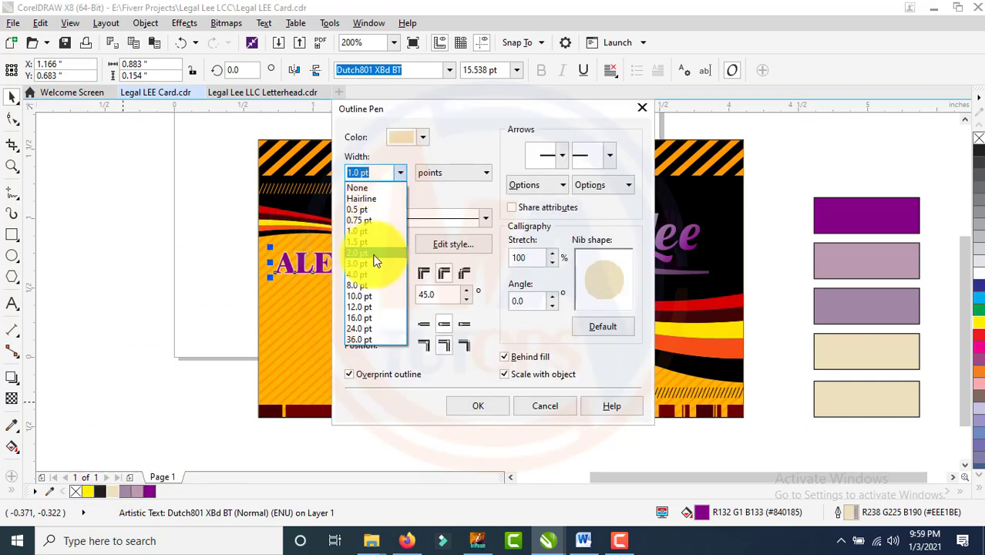
{"action": "left_click", "coordinate": [374, 257]}
{"action": "left_click", "coordinate": [467, 404]}
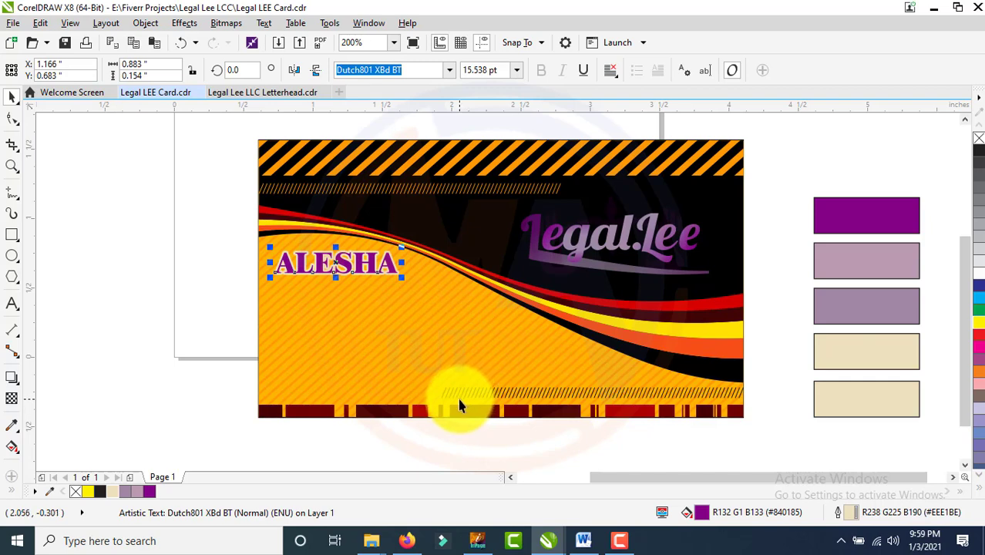
Step: Nudge the name text slightly down and to the left on the card's orange area
{"action": "key", "text": "Escape"}
{"action": "scroll", "coordinate": [351, 285], "scroll_direction": "up", "scroll_amount": 1}
{"action": "left_click_drag", "start_coordinate": [347, 248], "coordinate": [342, 251]}
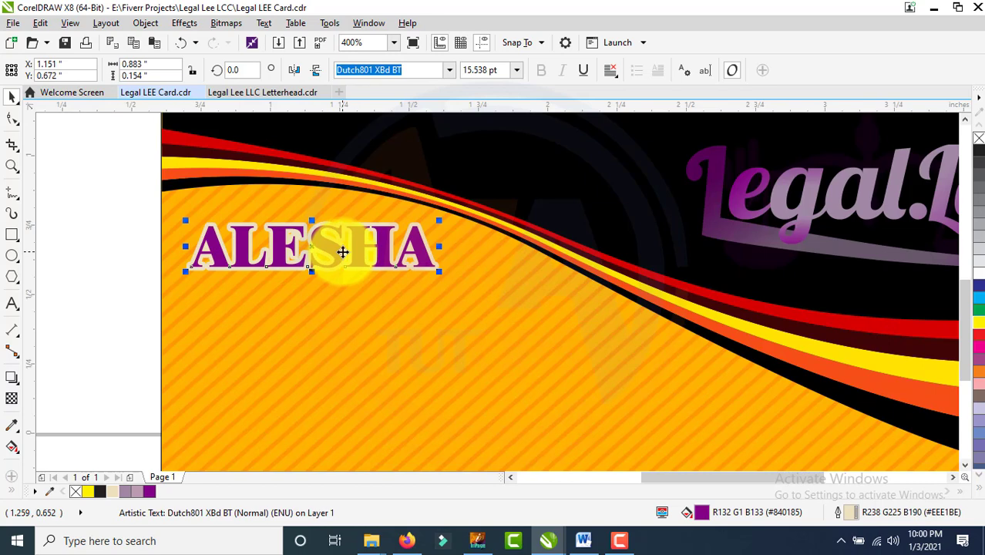
{"action": "scroll", "coordinate": [385, 240], "scroll_direction": "up", "scroll_amount": 2}
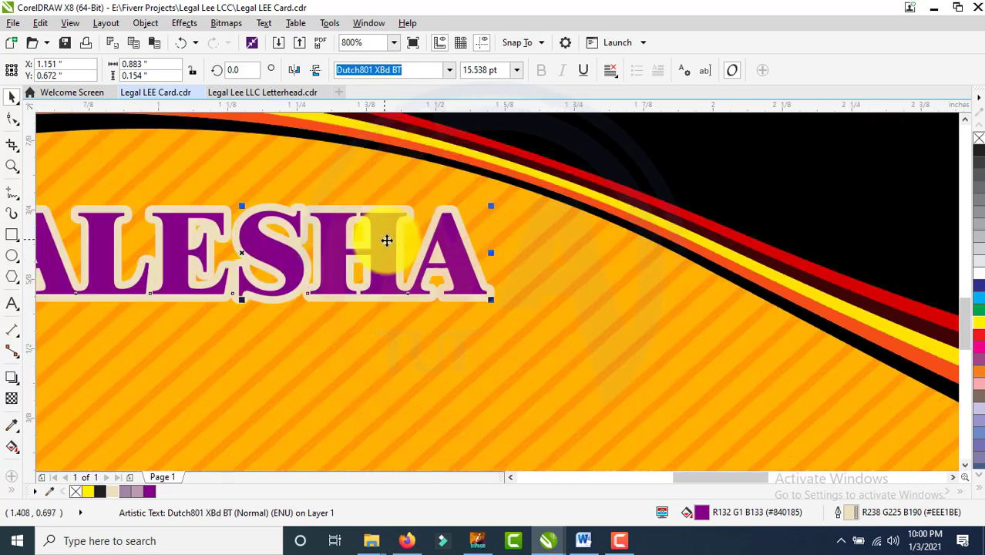
{"action": "scroll", "coordinate": [478, 229], "scroll_direction": "down", "scroll_amount": 1}
{"action": "key", "text": "F4"}
{"action": "left_click", "coordinate": [61, 290]}
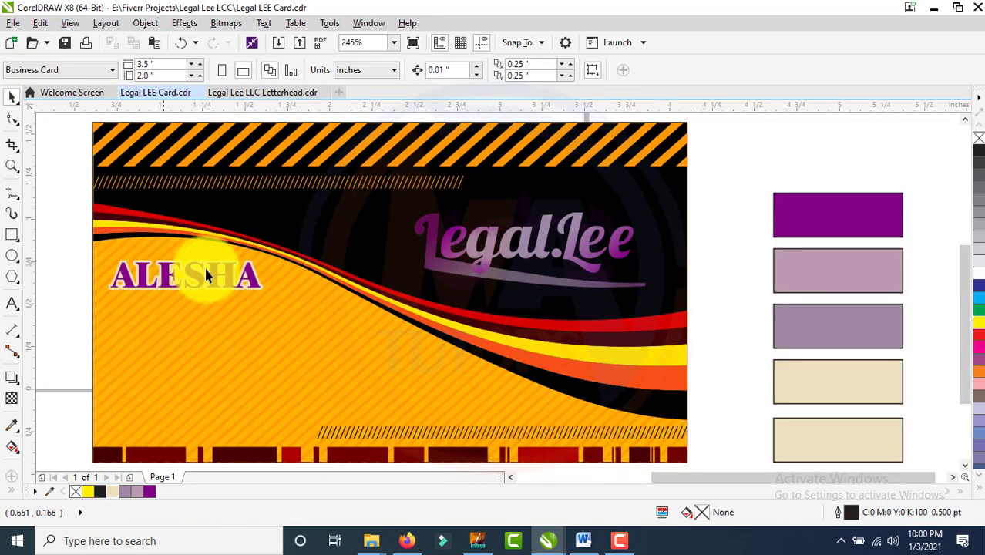
Step: Copy the e-mail and website contacts with their icons from the letterhead's footer and paste them into the business card document
{"action": "left_click", "coordinate": [262, 92]}
{"action": "scroll", "coordinate": [488, 332], "scroll_direction": "up", "scroll_amount": 2}
{"action": "left_click_drag", "start_coordinate": [312, 281], "coordinate": [748, 314]}
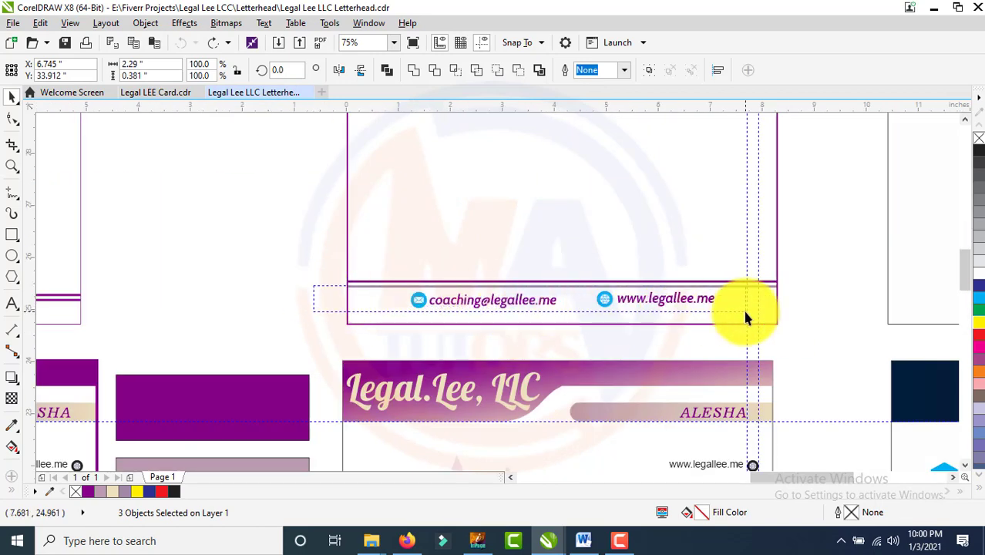
{"action": "left_click", "coordinate": [150, 92]}
{"action": "key", "text": "ctrl+v"}
Step: Scale the pasted contact line to about 2.41 inches wide and place it on the lower part of the orange area
{"action": "key", "text": "F4"}
{"action": "left_click_drag", "start_coordinate": [492, 127], "coordinate": [509, 455]}
{"action": "key", "text": "F4"}
{"action": "key", "text": "F4"}
{"action": "left_click_drag", "start_coordinate": [907, 349], "coordinate": [426, 383]}
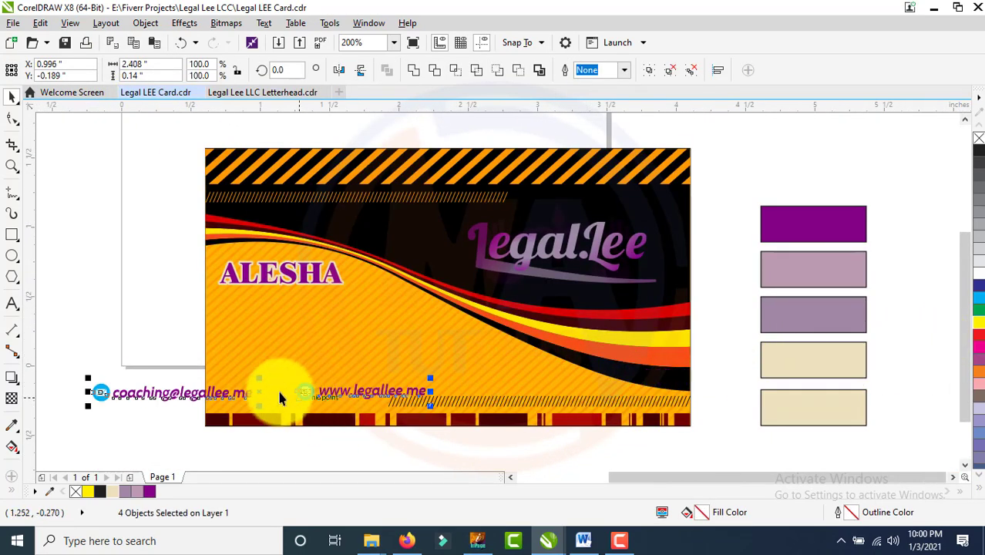
{"action": "left_click_drag", "start_coordinate": [279, 398], "coordinate": [383, 378]}
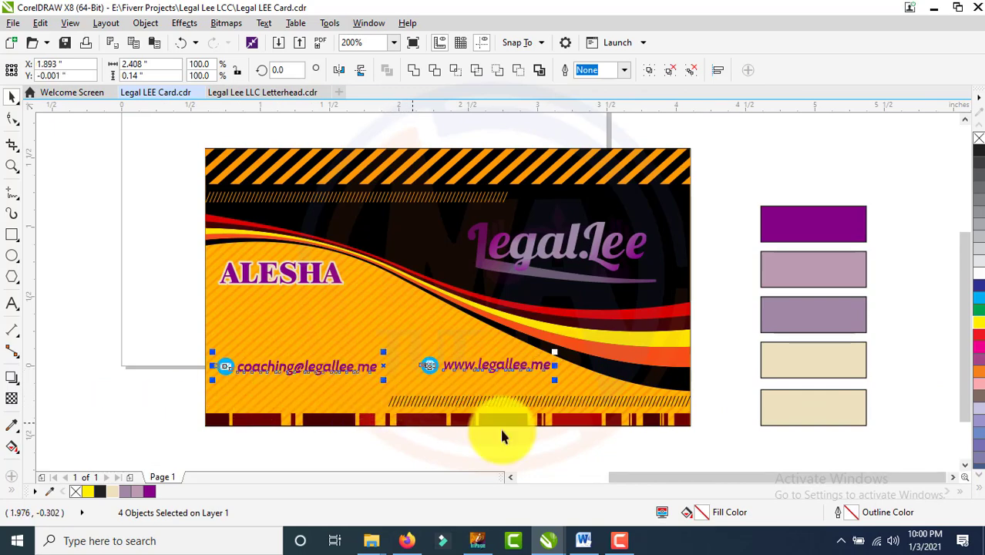
Step: Delete the black hatched strip near the card's lower right corner
{"action": "left_click_drag", "start_coordinate": [716, 386], "coordinate": [374, 417]}
{"action": "key", "text": "Delete"}
{"action": "left_click_drag", "start_coordinate": [177, 330], "coordinate": [558, 389]}
{"action": "left_click_drag", "start_coordinate": [381, 364], "coordinate": [398, 376]}
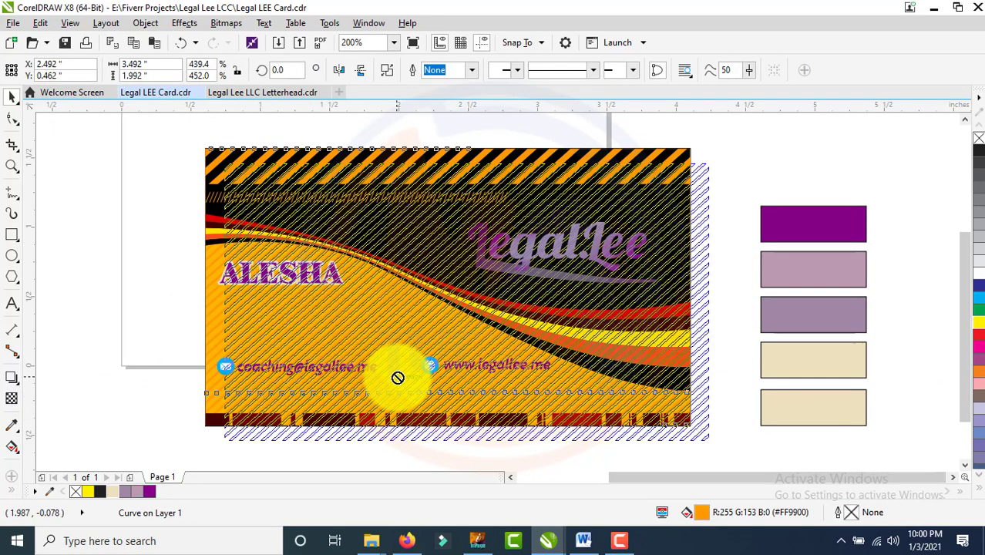
{"action": "key", "text": "ctrl+z"}
Step: Move the e-mail and website contact line to just above the card's bottom border, roughly centred across the width
{"action": "left_click_drag", "start_coordinate": [158, 341], "coordinate": [575, 399]}
{"action": "left_click_drag", "start_coordinate": [384, 366], "coordinate": [488, 424]}
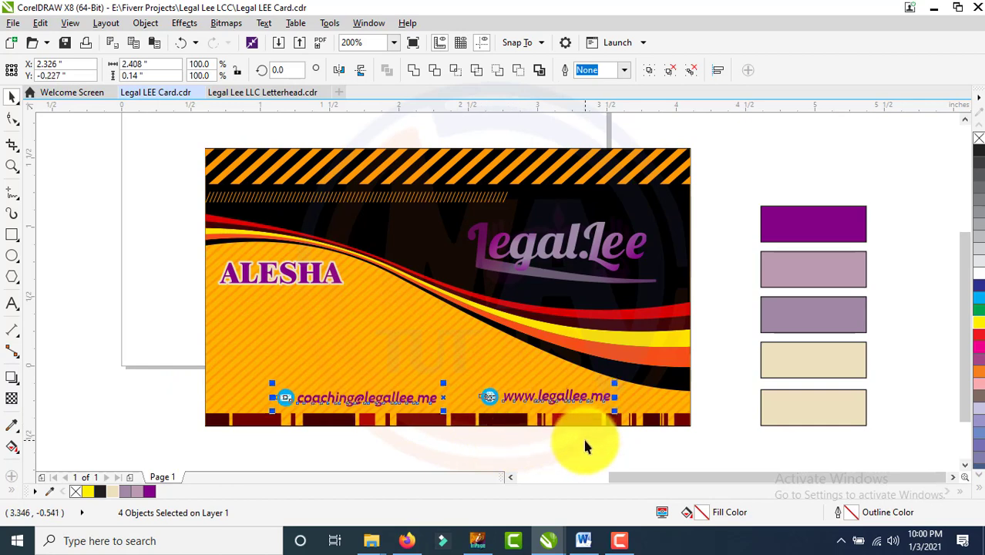
{"action": "left_click", "coordinate": [722, 451]}
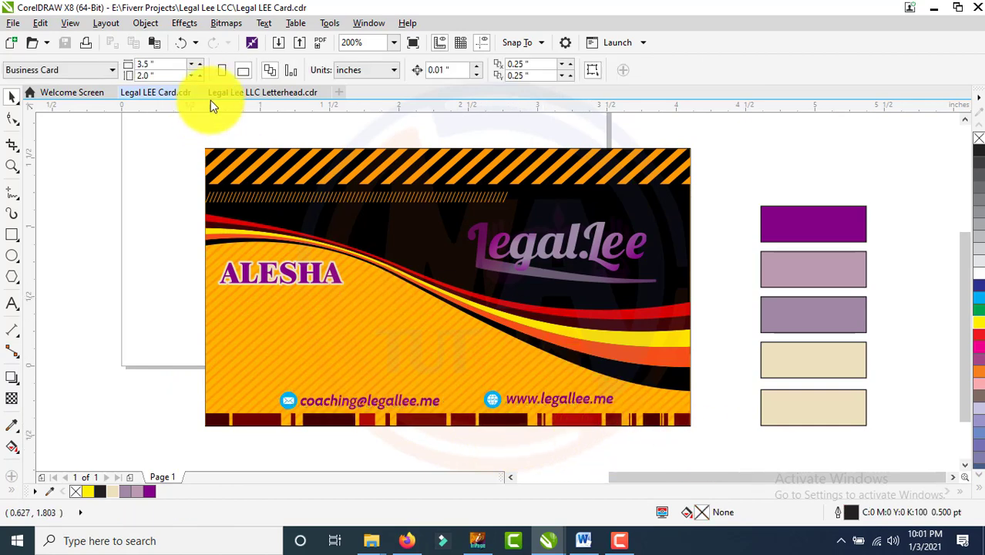
Step: Copy the purple Legal.Lee, LLC logo with its icon from the letterhead document and paste it into the business card document
{"action": "left_click", "coordinate": [216, 93]}
{"action": "scroll", "coordinate": [274, 233], "scroll_direction": "down", "scroll_amount": 5}
{"action": "scroll", "coordinate": [362, 116], "scroll_direction": "up", "scroll_amount": 4}
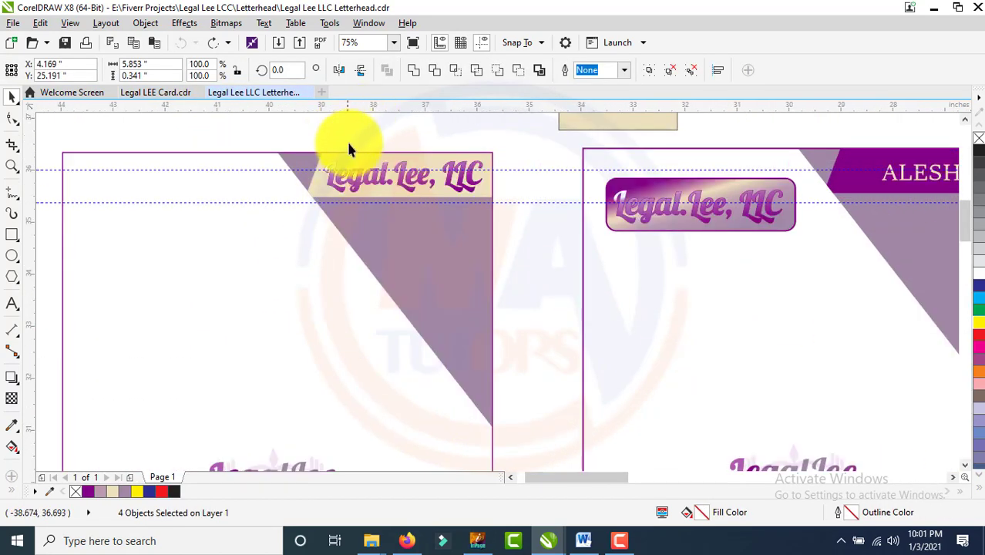
{"action": "scroll", "coordinate": [324, 181], "scroll_direction": "down", "scroll_amount": 1}
{"action": "scroll", "coordinate": [330, 195], "scroll_direction": "down", "scroll_amount": 1}
{"action": "scroll", "coordinate": [613, 187], "scroll_direction": "up", "scroll_amount": 1}
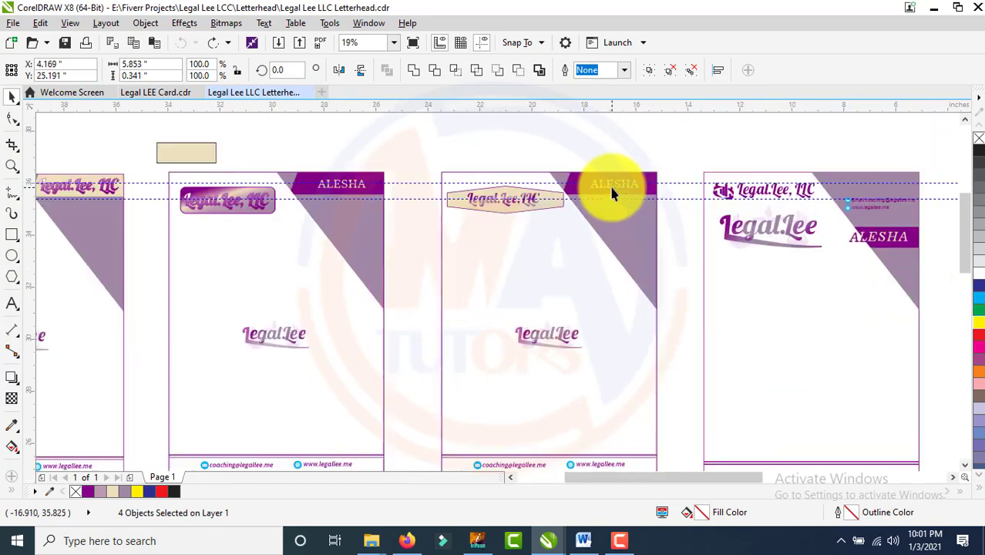
{"action": "scroll", "coordinate": [543, 186], "scroll_direction": "down", "scroll_amount": 1}
{"action": "scroll", "coordinate": [691, 189], "scroll_direction": "up", "scroll_amount": 2}
{"action": "left_click_drag", "start_coordinate": [385, 158], "coordinate": [702, 229]}
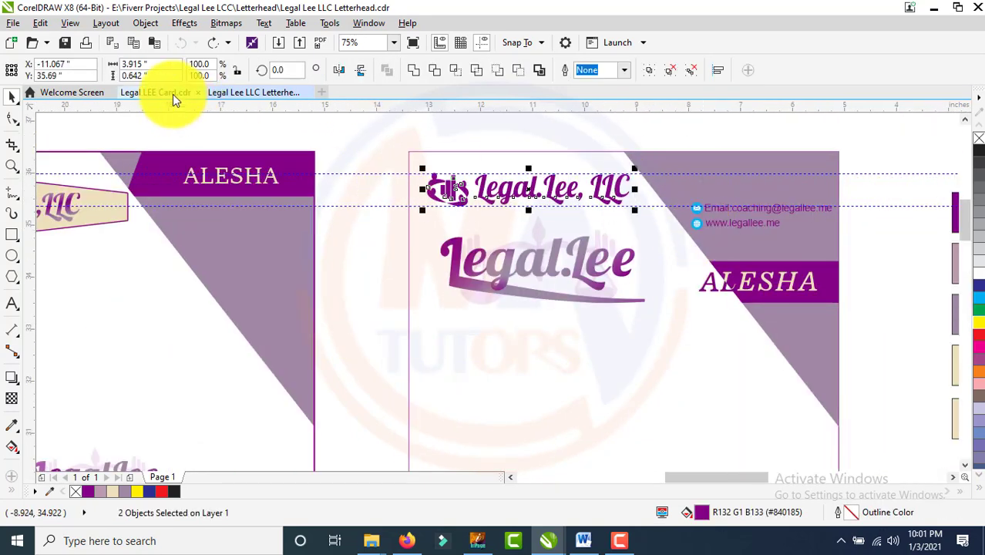
{"action": "left_click", "coordinate": [155, 92]}
{"action": "key", "text": "ctrl+v"}
Step: Place the pasted logo at about 1.57 inches wide above the contact line and move the name text off the card onto the colour swatches
{"action": "scroll", "coordinate": [567, 406], "scroll_direction": "down", "scroll_amount": 5}
{"action": "scroll", "coordinate": [567, 406], "scroll_direction": "up", "scroll_amount": 6}
{"action": "left_click_drag", "start_coordinate": [694, 267], "coordinate": [317, 330]}
{"action": "left_click_drag", "start_coordinate": [184, 353], "coordinate": [340, 358]}
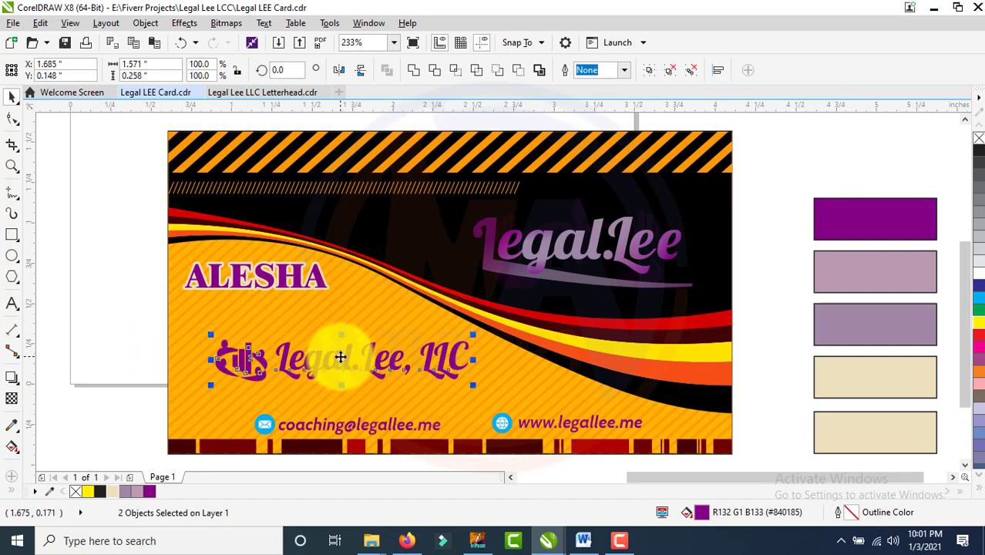
{"action": "mouse_move", "coordinate": [267, 275]}
{"action": "left_mouse_down"}
{"action": "mouse_move", "coordinate": [181, 286]}
{"action": "mouse_move", "coordinate": [880, 287]}
{"action": "left_mouse_up"}
Step: Outline the Legal.Lee, LLC logo and icon in cream (#EEE1BE) at 2.0 pt, behind the fill and scaling with the object
{"action": "left_click_drag", "start_coordinate": [154, 307], "coordinate": [524, 410]}
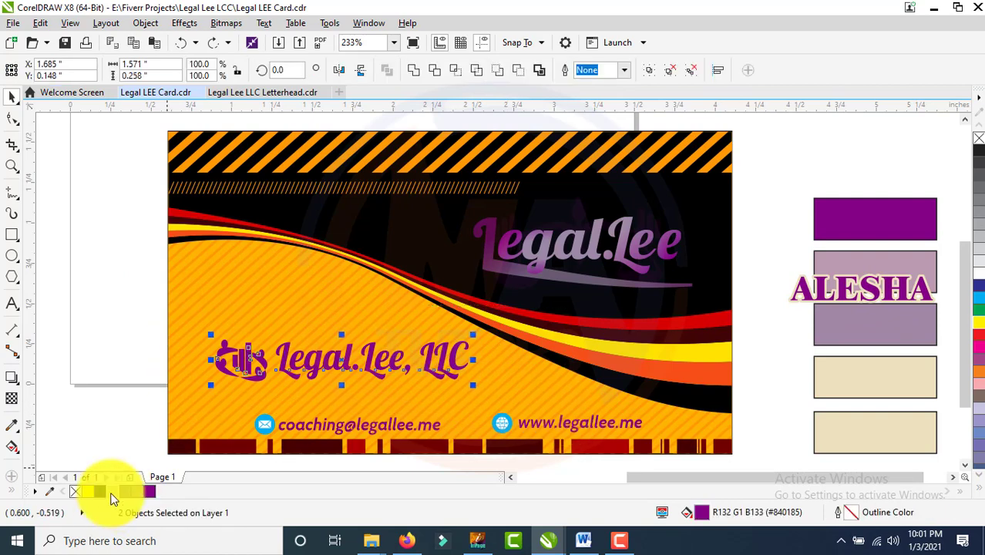
{"action": "right_click", "coordinate": [113, 492]}
{"action": "key", "text": "F12"}
{"action": "left_click", "coordinate": [401, 173]}
{"action": "left_click", "coordinate": [378, 252]}
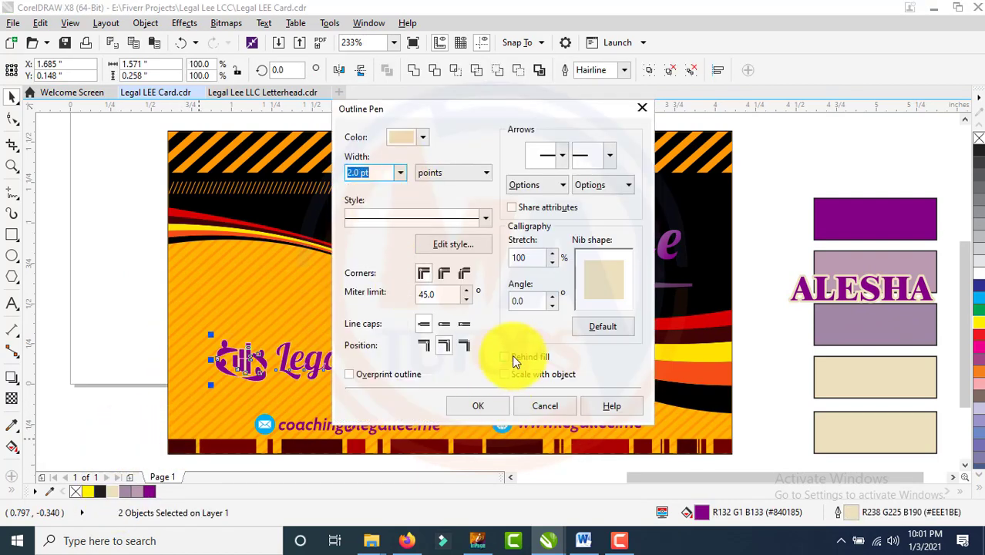
{"action": "left_click", "coordinate": [504, 356]}
{"action": "left_click", "coordinate": [504, 374]}
{"action": "left_click", "coordinate": [478, 405]}
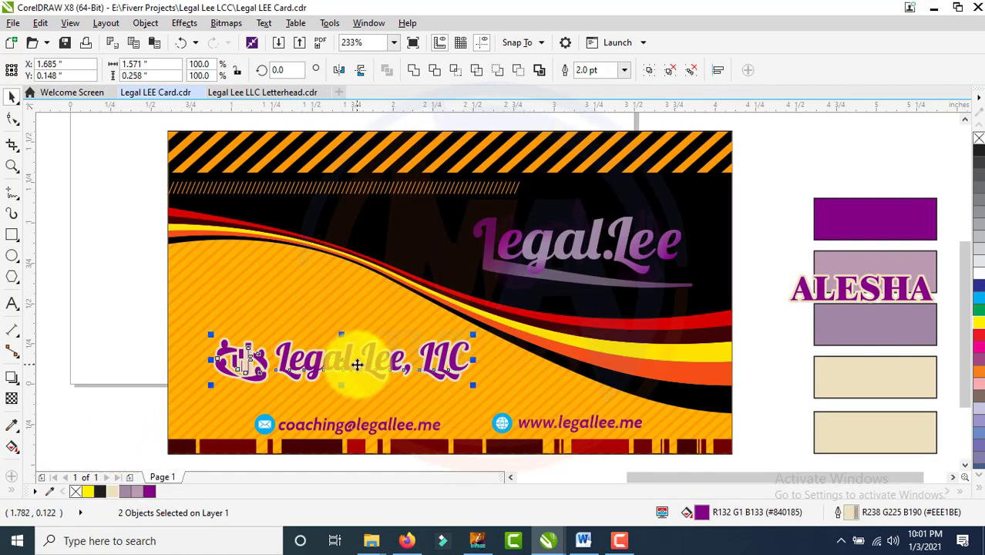
Step: Set the outline width of the logo's people icon to 1.5 pt
{"action": "left_click", "coordinate": [157, 350]}
{"action": "scroll", "coordinate": [264, 370], "scroll_direction": "up", "scroll_amount": 3}
{"action": "scroll", "coordinate": [463, 272], "scroll_direction": "down", "scroll_amount": 2}
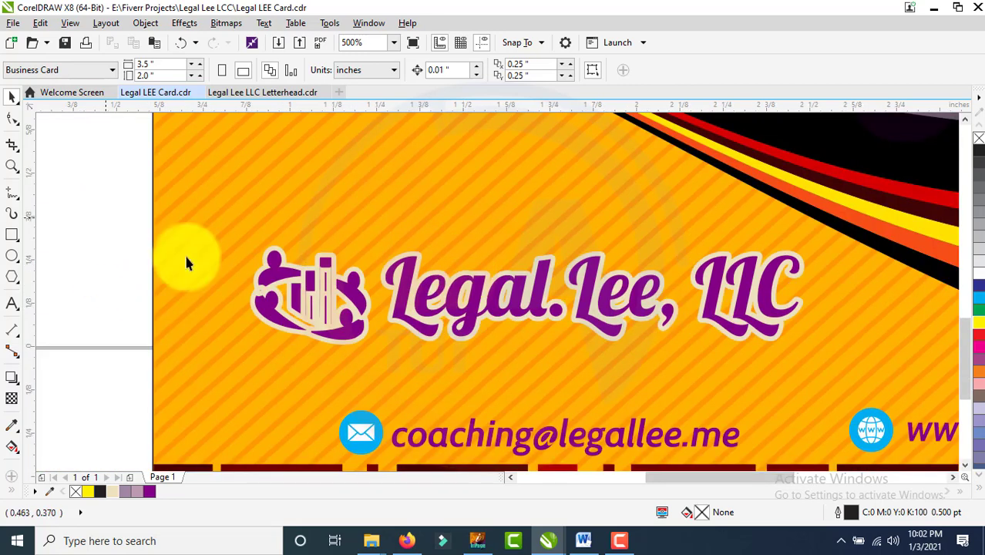
{"action": "left_click_drag", "start_coordinate": [187, 260], "coordinate": [395, 392]}
{"action": "key", "text": "F12"}
{"action": "left_click", "coordinate": [400, 172]}
{"action": "left_click", "coordinate": [371, 243]}
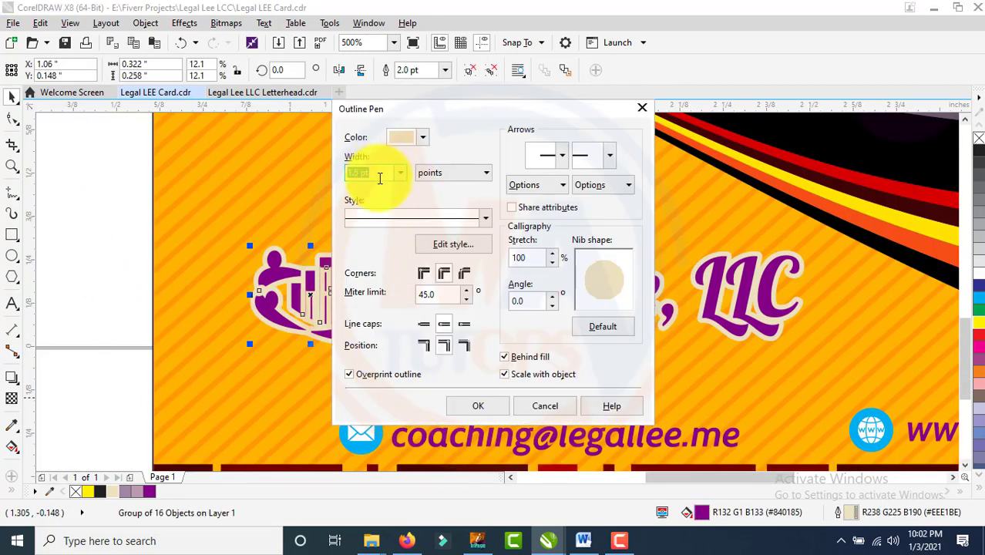
{"action": "left_click", "coordinate": [478, 405]}
Step: Move the Legal.Lee, LLC logo and icon to the orange area's upper left and scale them to about 1.54 inches wide
{"action": "scroll", "coordinate": [120, 236], "scroll_direction": "down", "scroll_amount": 2}
{"action": "left_click", "coordinate": [407, 286]}
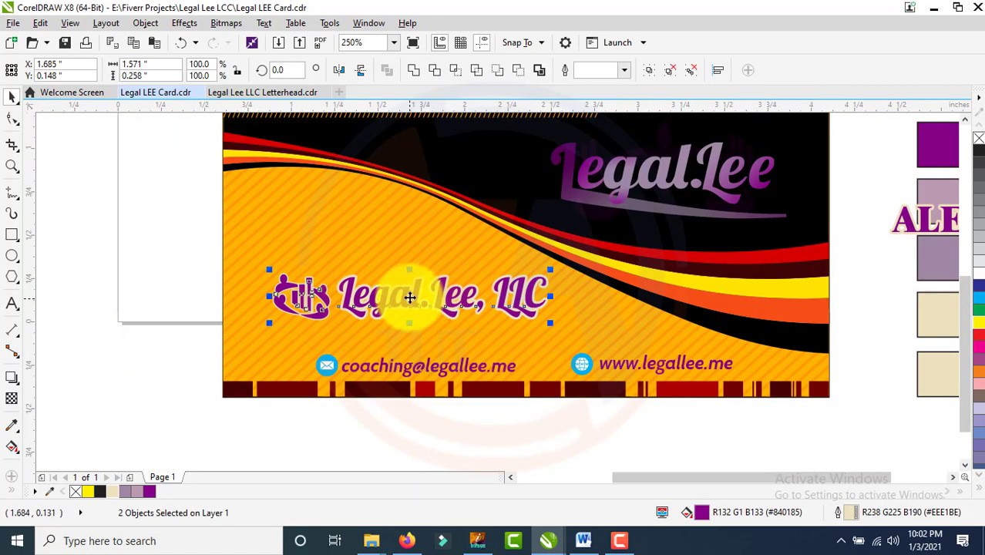
{"action": "left_click_drag", "start_coordinate": [407, 286], "coordinate": [366, 194]}
{"action": "left_click_drag", "start_coordinate": [514, 179], "coordinate": [509, 266]}
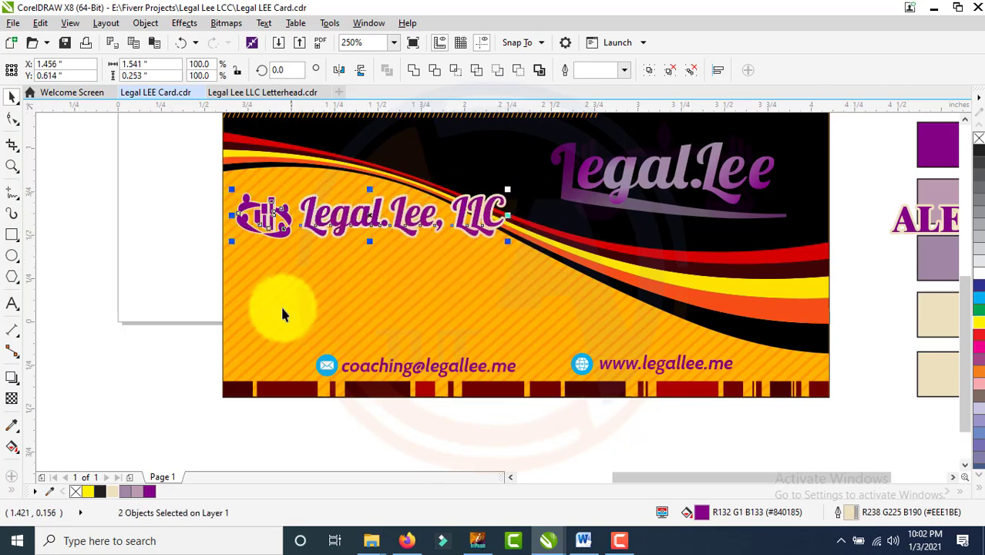
{"action": "left_click", "coordinate": [178, 279]}
{"action": "scroll", "coordinate": [185, 289], "scroll_direction": "down", "scroll_amount": 2}
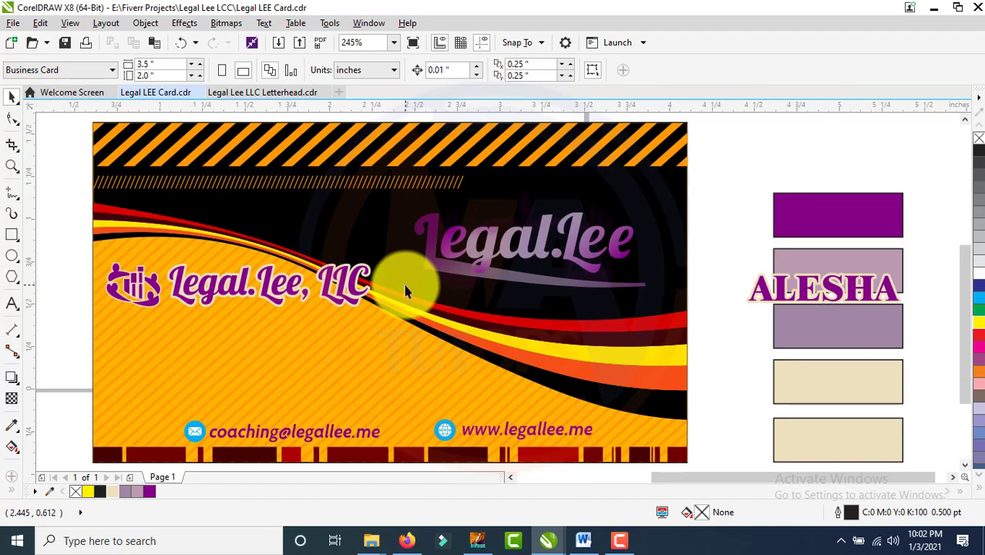
Step: Bring the name text back onto the card beneath the logo's right end and scale it down to about 8.5 pt
{"action": "left_click_drag", "start_coordinate": [776, 294], "coordinate": [552, 365]}
{"action": "left_click_drag", "start_coordinate": [685, 340], "coordinate": [644, 340]}
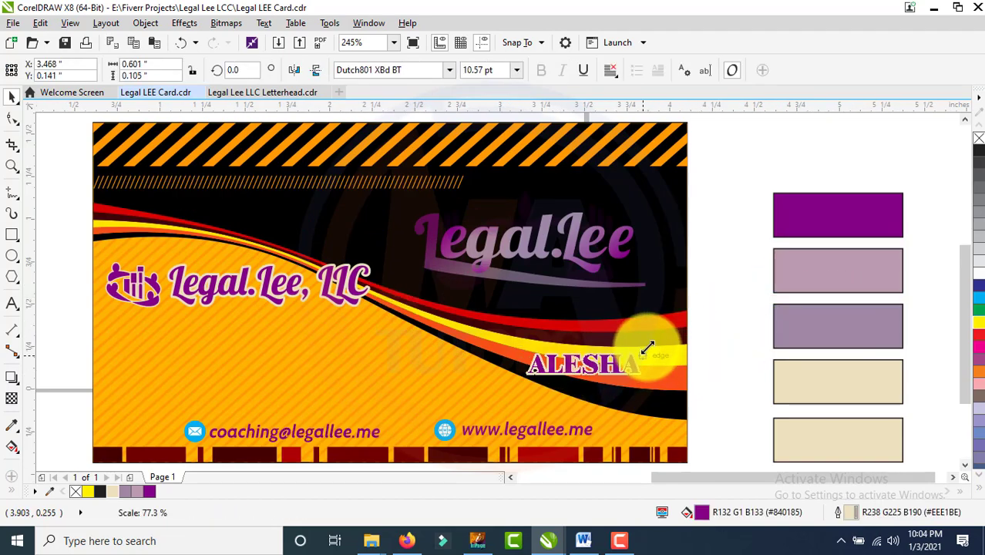
{"action": "left_click_drag", "start_coordinate": [585, 368], "coordinate": [340, 328]}
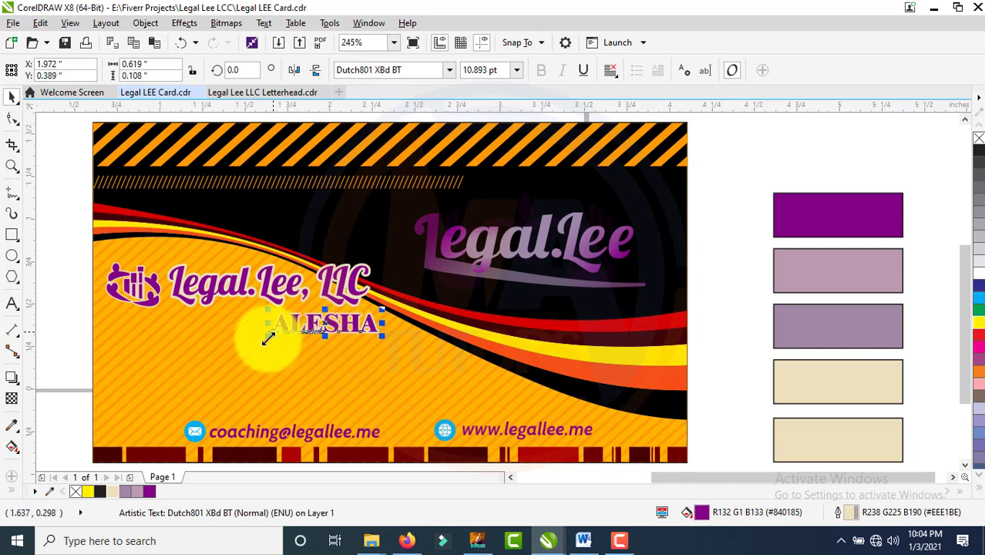
{"action": "left_click_drag", "start_coordinate": [268, 339], "coordinate": [287, 337]}
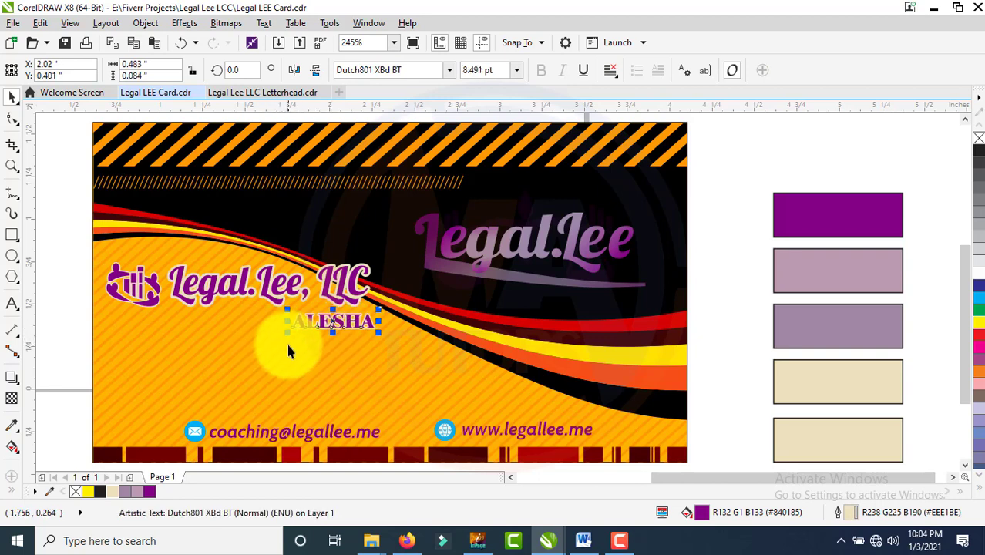
{"action": "left_click", "coordinate": [84, 347]}
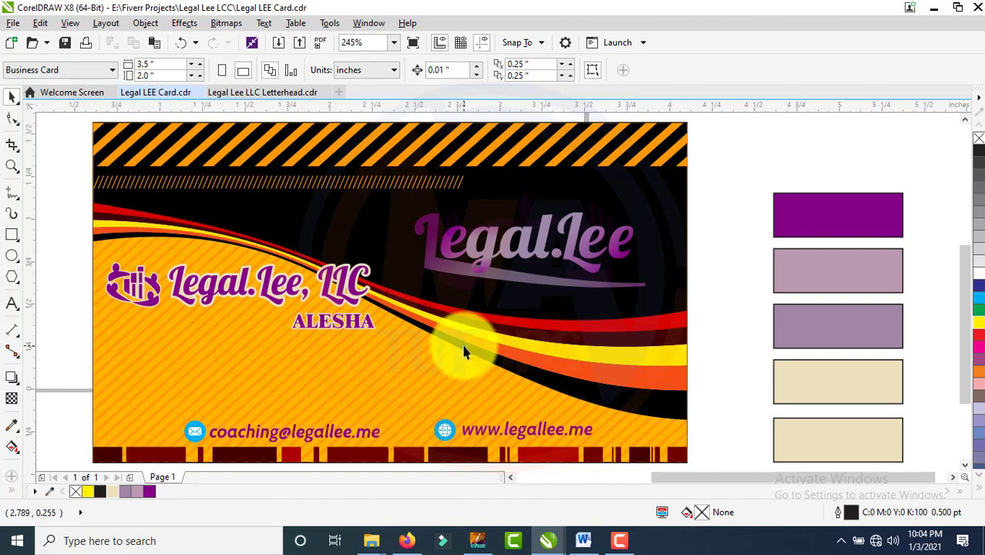
{"action": "scroll", "coordinate": [314, 451], "scroll_direction": "up", "scroll_amount": 2}
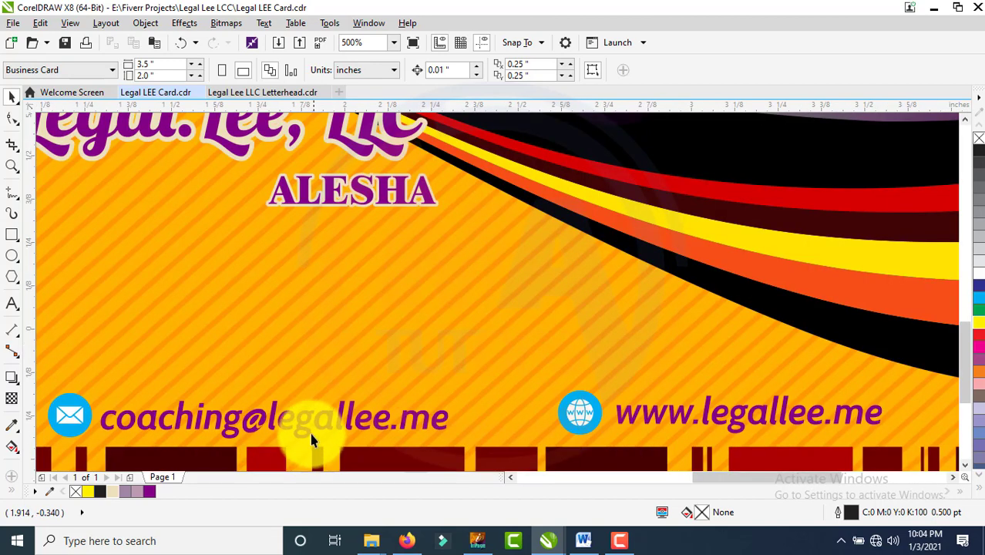
{"action": "scroll", "coordinate": [308, 420], "scroll_direction": "down", "scroll_amount": 2}
{"action": "left_click", "coordinate": [235, 436]}
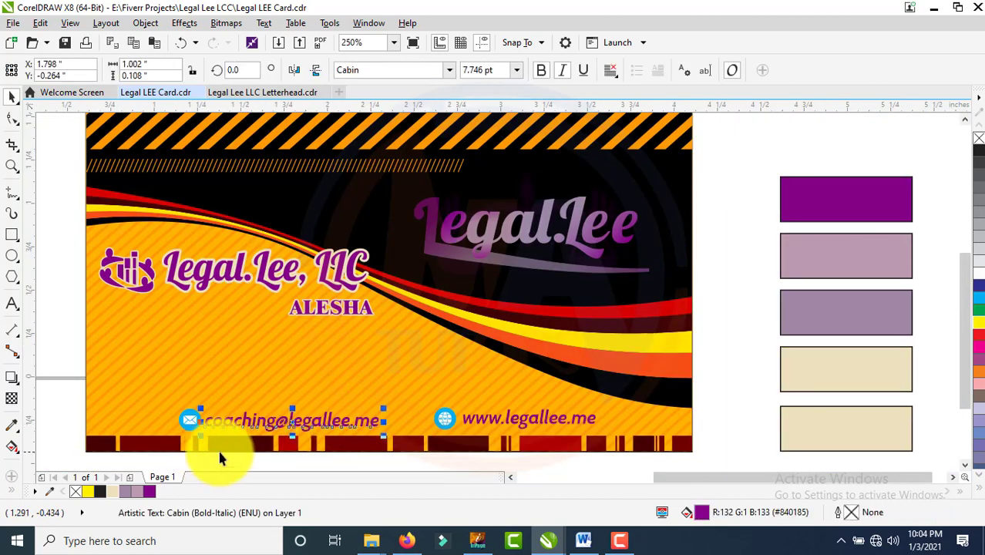
{"action": "left_click", "coordinate": [744, 295]}
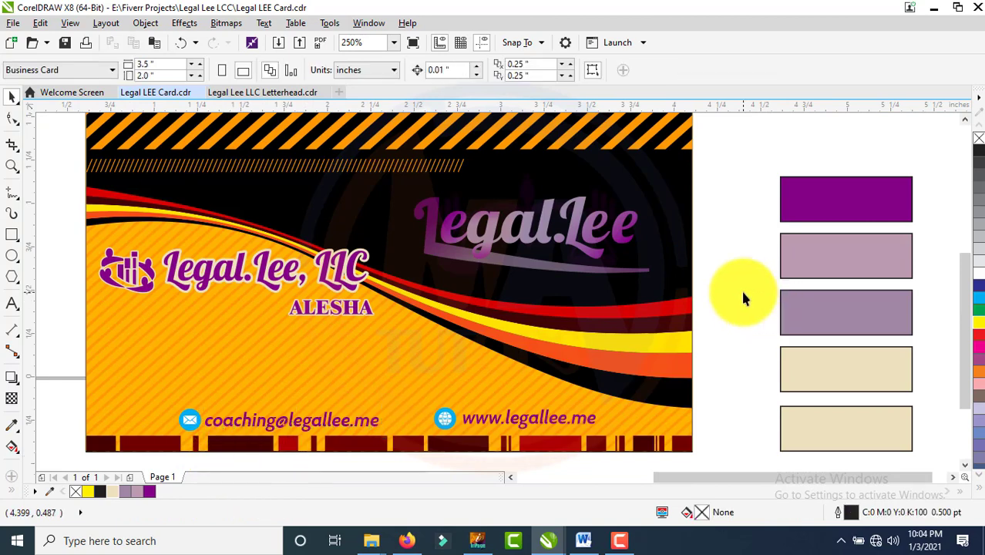
{"action": "scroll", "coordinate": [743, 293], "scroll_direction": "down", "scroll_amount": 1}
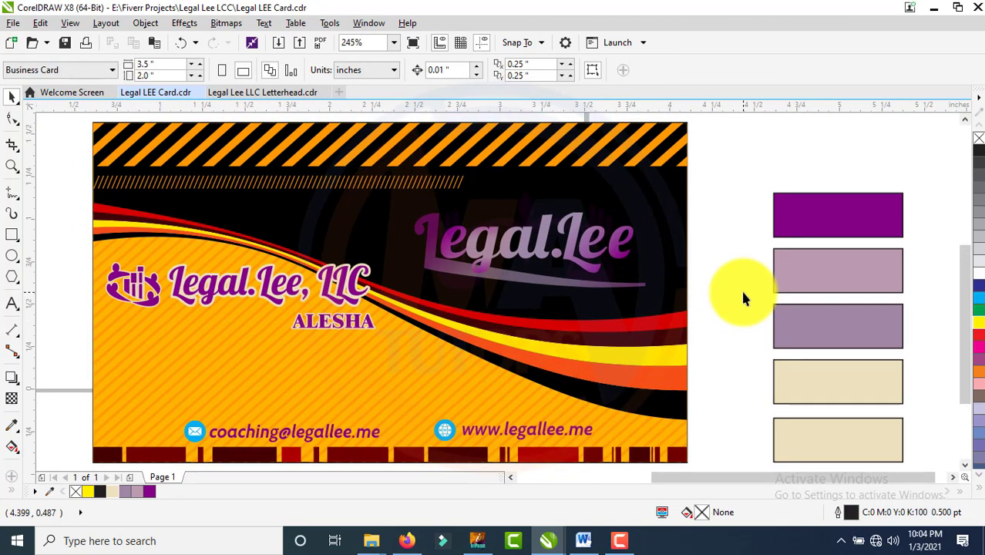